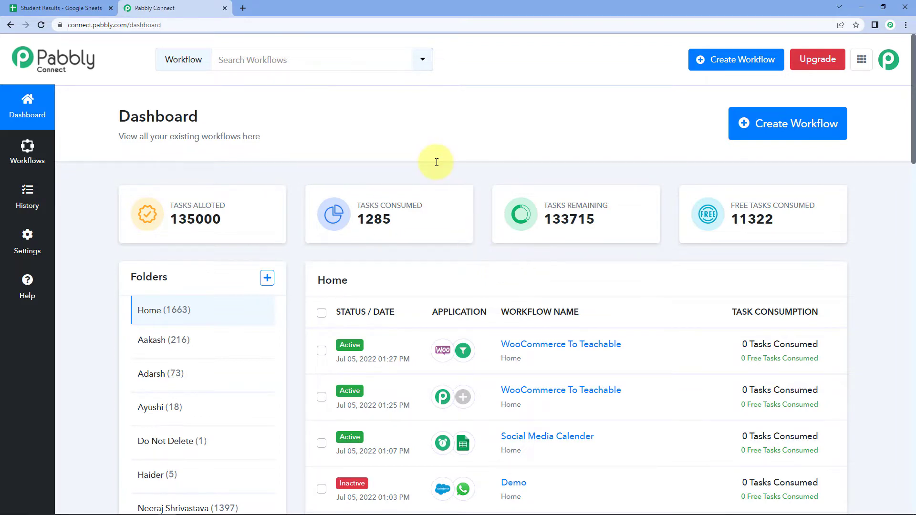
# Visit pabbly.com/connect in a new browser tab, then close that tab
pyautogui.click(243, 7)
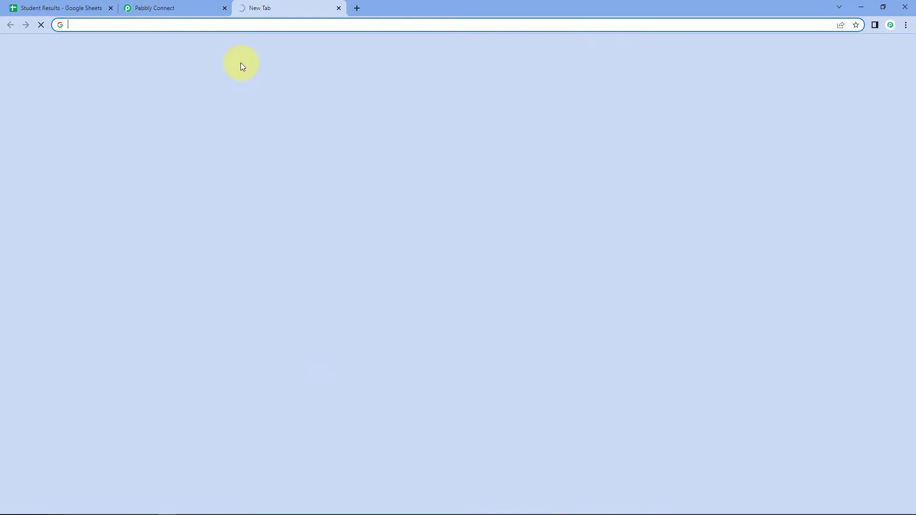
pyautogui.write('PABBLT')
pyautogui.press('BackSpace')
pyautogui.write('Y.COM/')
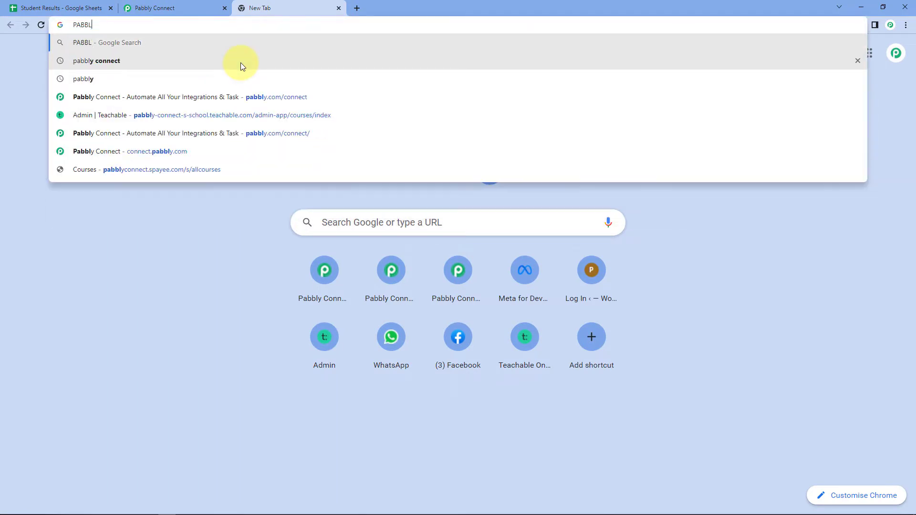
pyautogui.write('CONNECT')
pyautogui.press('Return')
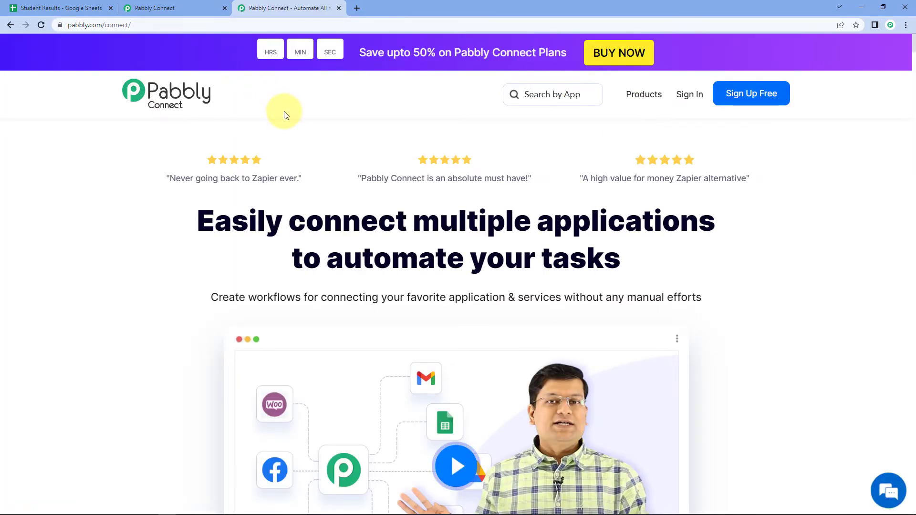
pyautogui.click(746, 92)
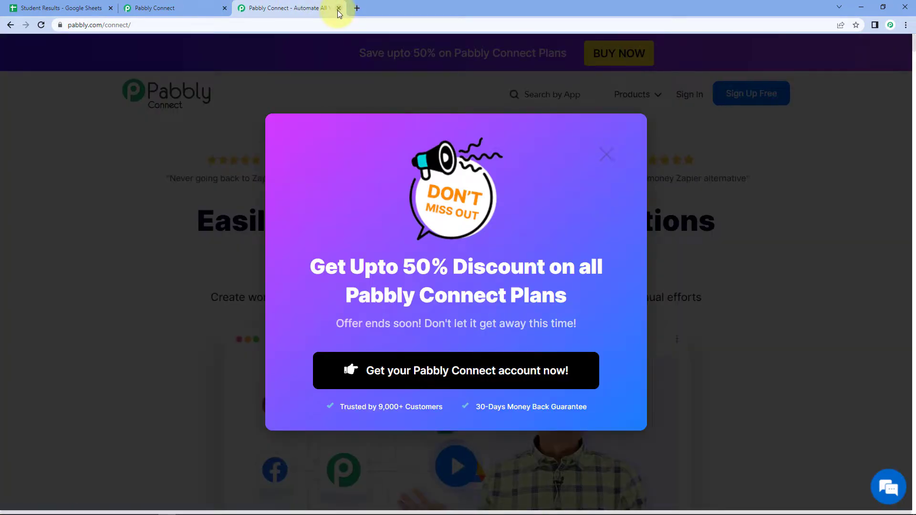
pyautogui.click(339, 8)
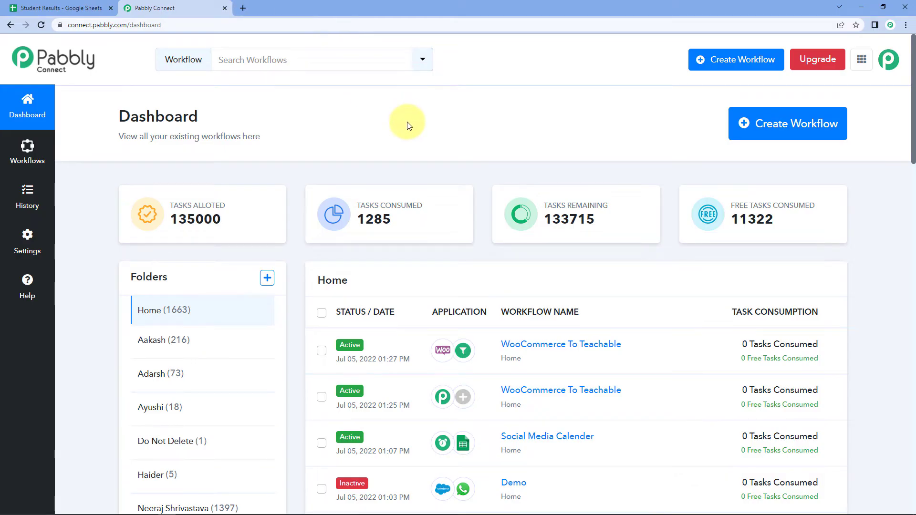
# Create a new workflow named 'Emails in HTML Template'
pyautogui.click(817, 121)
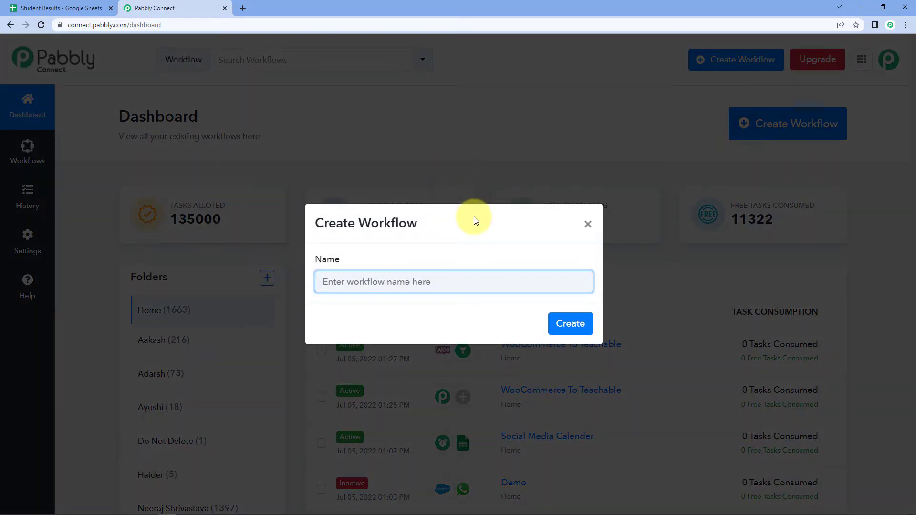
pyautogui.write('G')
pyautogui.press('BackSpace')
pyautogui.write('Emails in HTML Te')
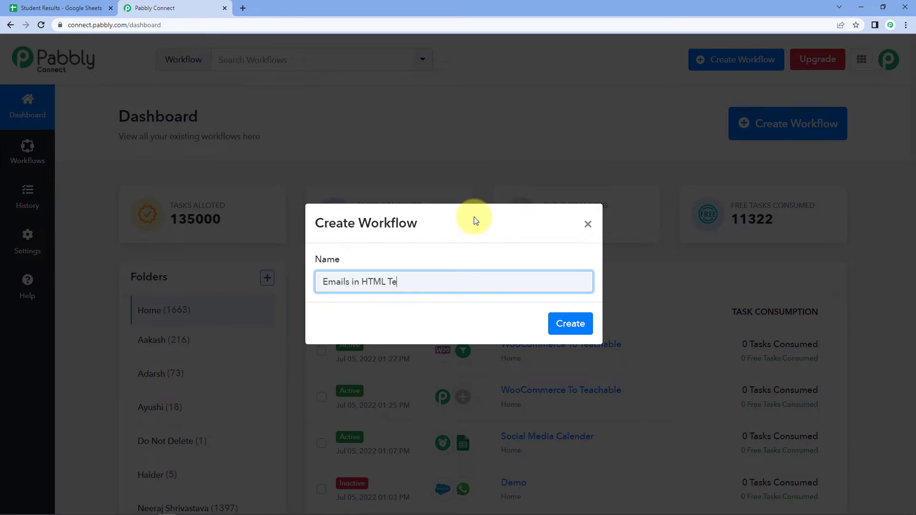
pyautogui.write('mplate')
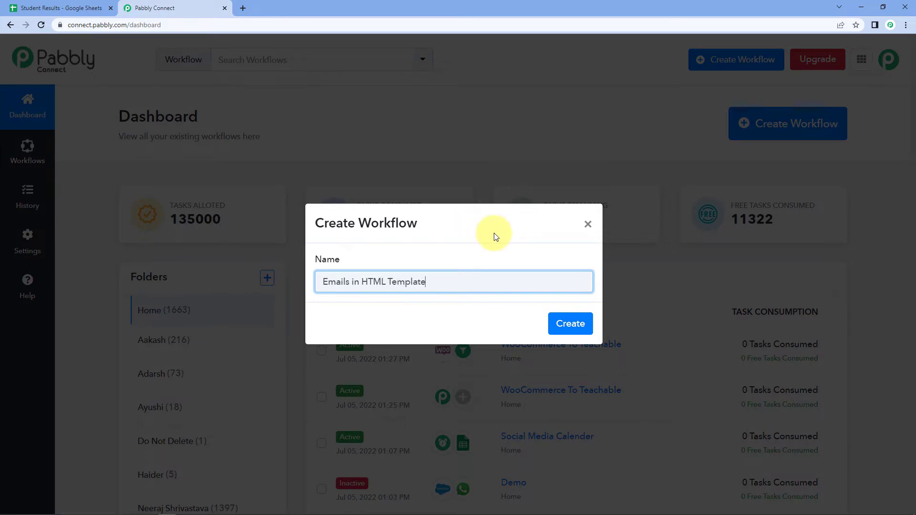
pyautogui.click(576, 324)
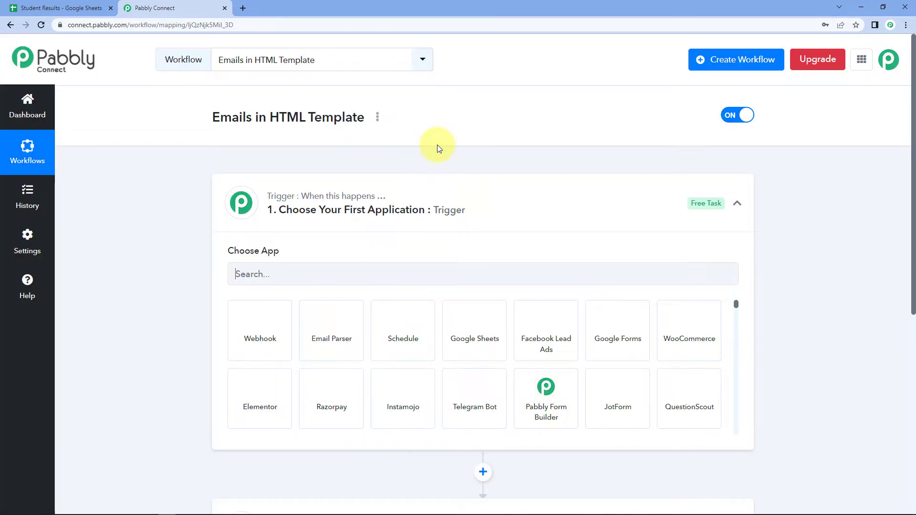
# Collapse the trigger step's Choose App panel, then switch to the Student Results sheet
pyautogui.click(436, 207)
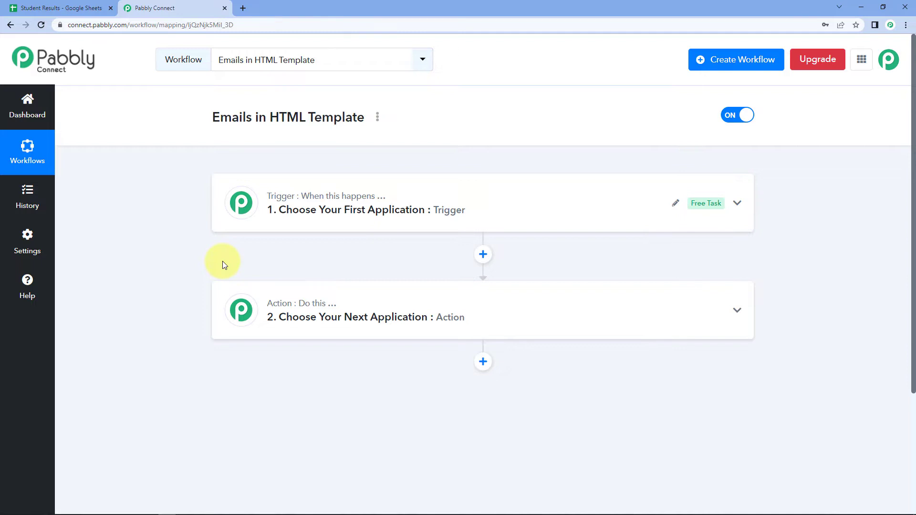
pyautogui.click(16, 3)
pyautogui.click(118, 157)
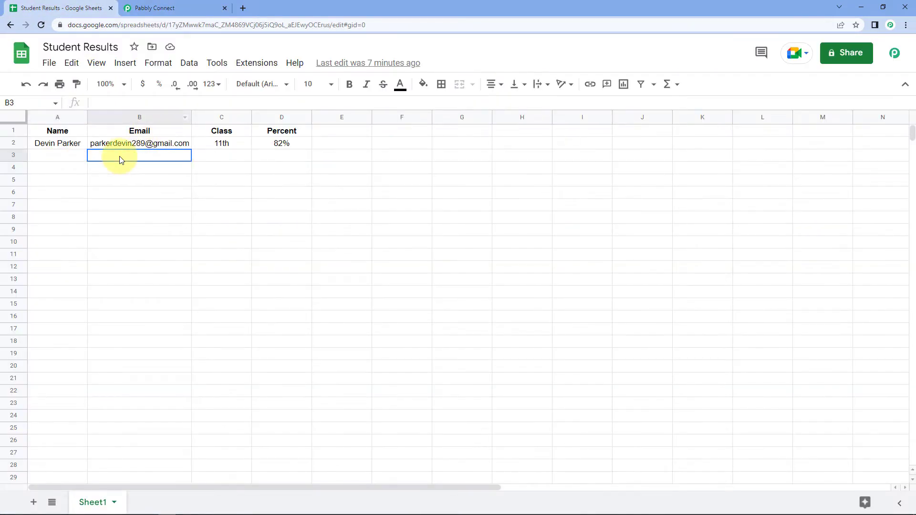
pyautogui.click(73, 159)
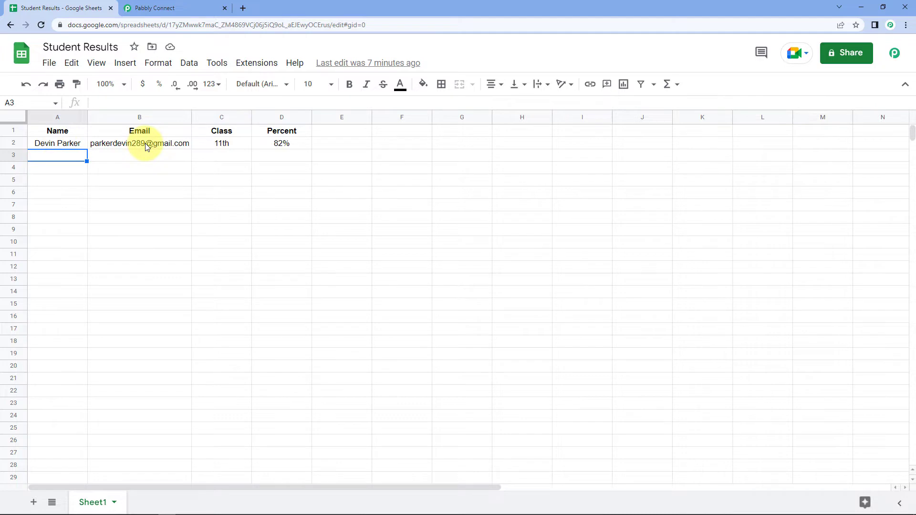
pyautogui.click(60, 144)
pyautogui.click(153, 145)
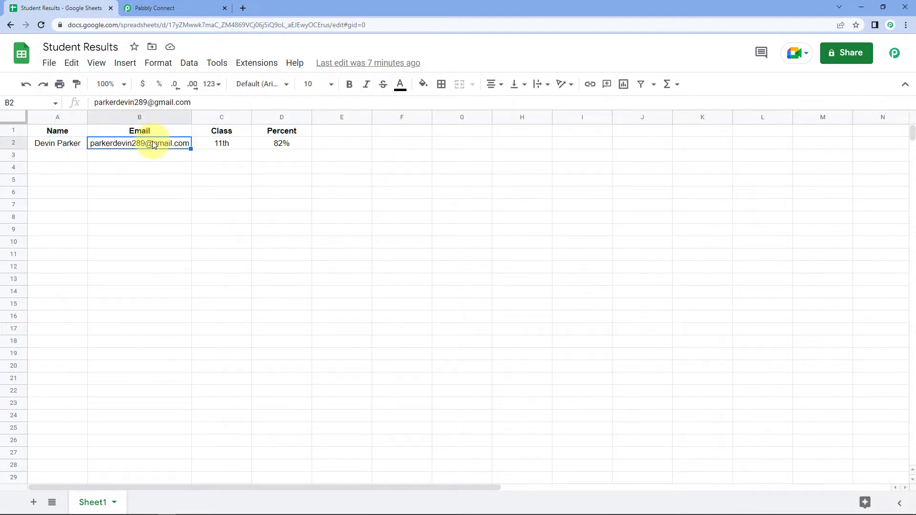
pyautogui.click(222, 143)
pyautogui.click(301, 142)
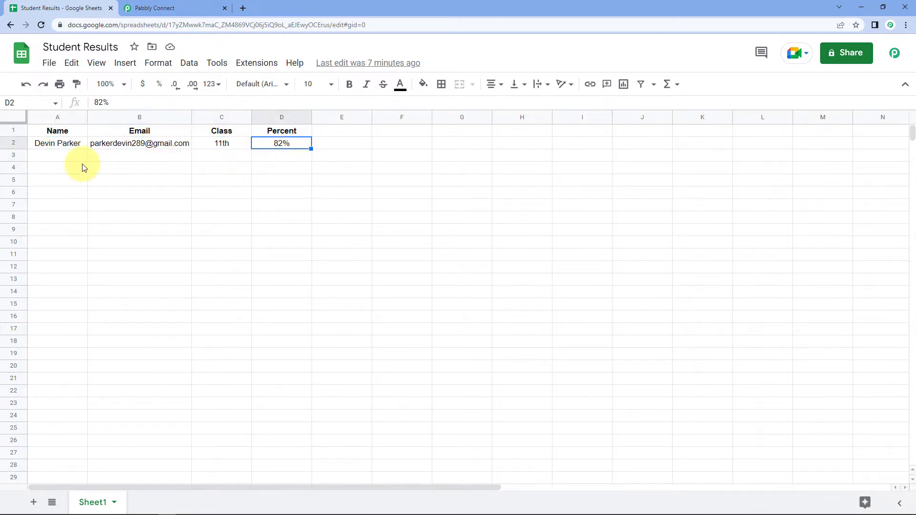
pyautogui.click(65, 161)
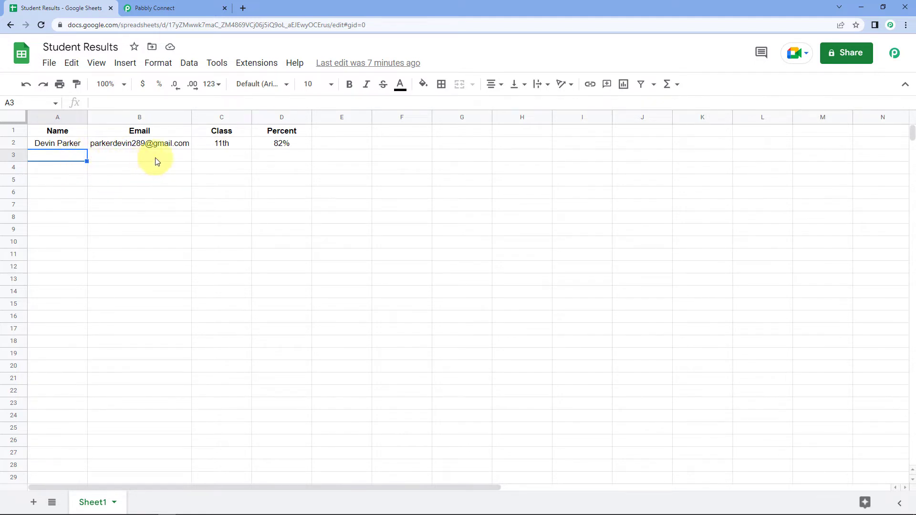
pyautogui.click(138, 8)
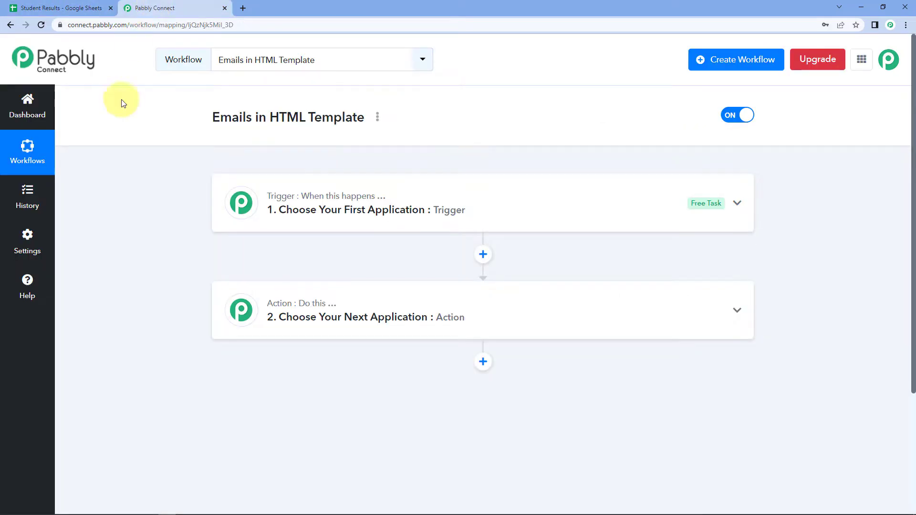
# Set the trigger to Google Sheets with the New or Updated Spreadsheet Row event
pyautogui.click(332, 213)
pyautogui.scroll(-1, 334, 301)
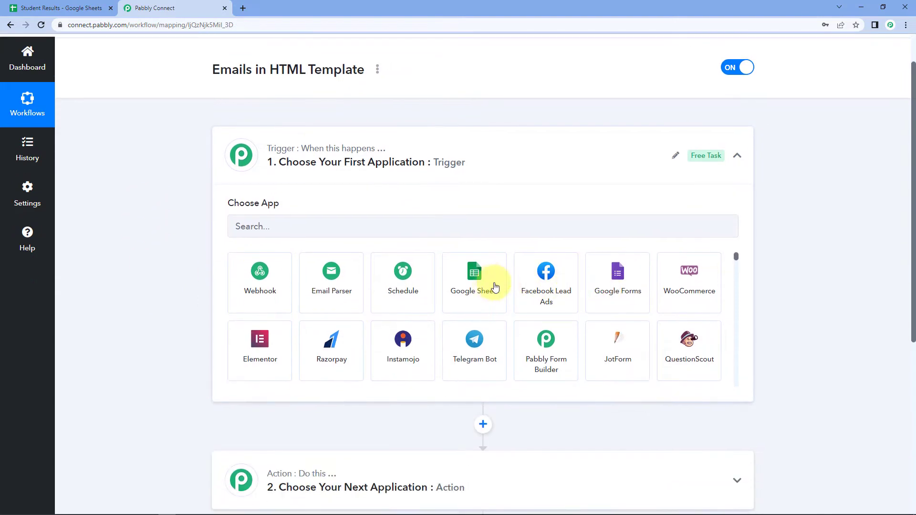
pyautogui.click(499, 286)
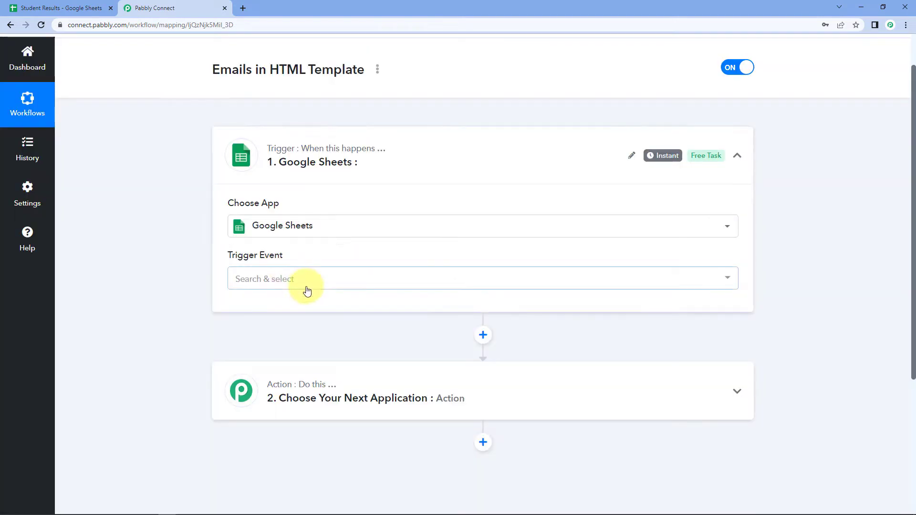
pyautogui.click(305, 282)
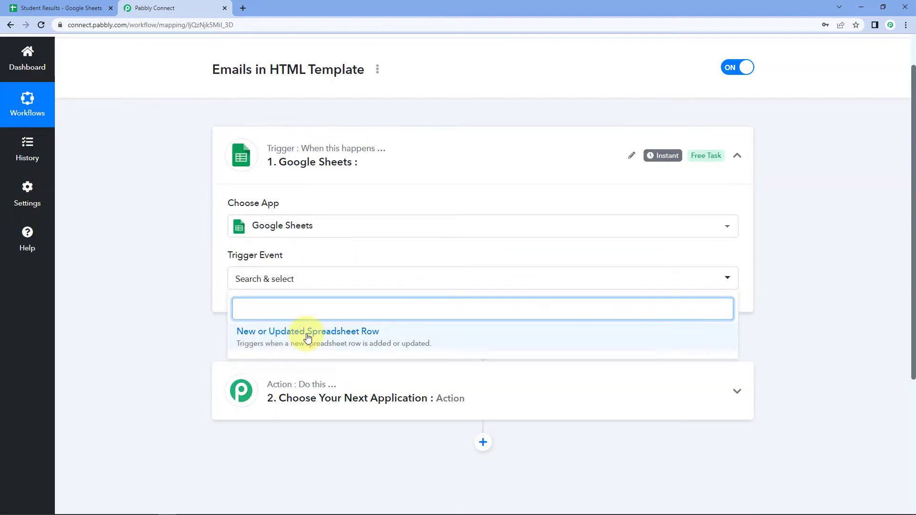
pyautogui.click(302, 329)
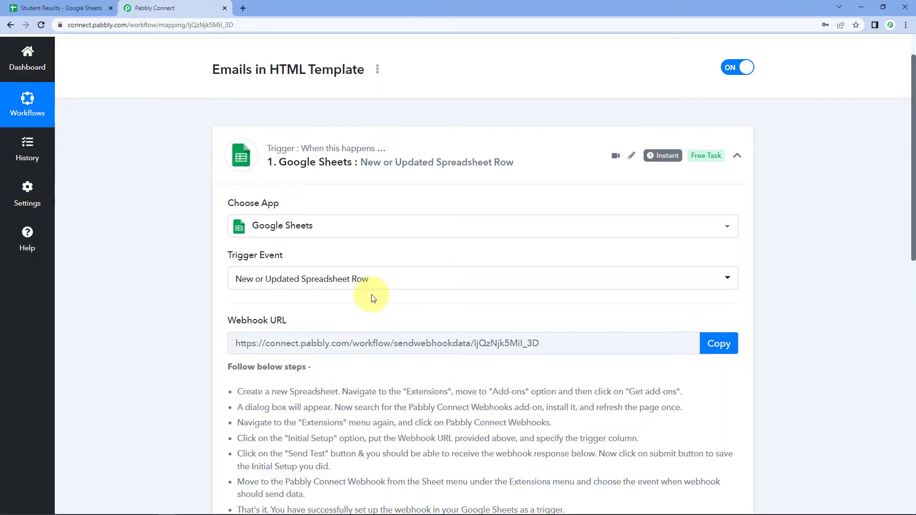
# Review the webhook setup instructions and copy the trigger's webhook URL
pyautogui.scroll(-2, 212, 279)
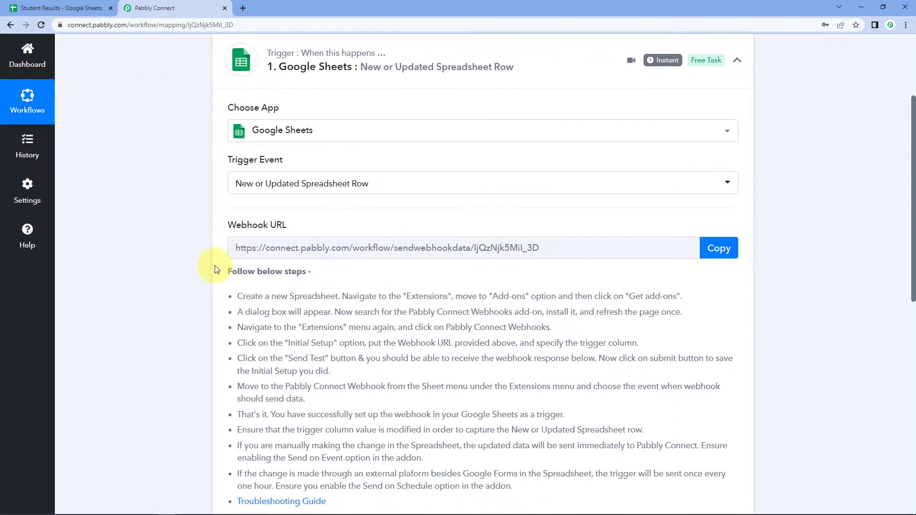
pyautogui.scroll(-1, 265, 242)
pyautogui.moveTo(236, 248); pyautogui.dragTo(578, 451)
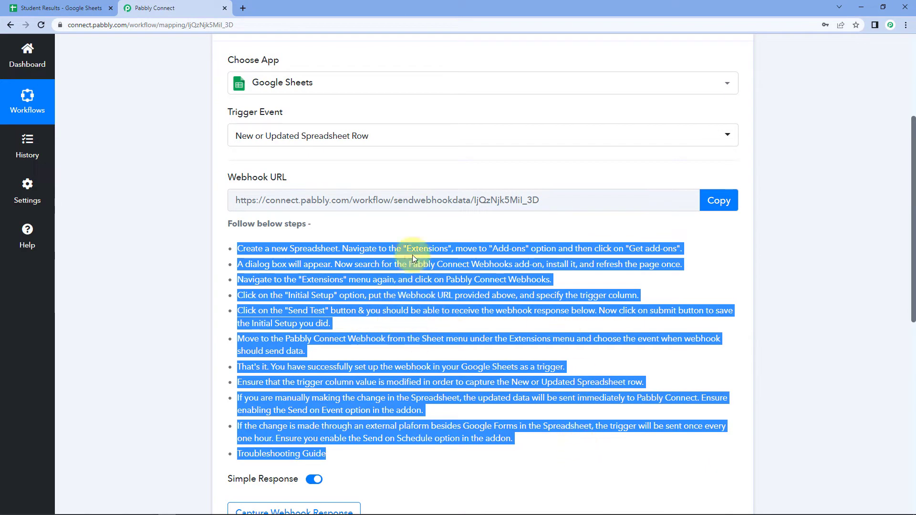
pyautogui.click(411, 219)
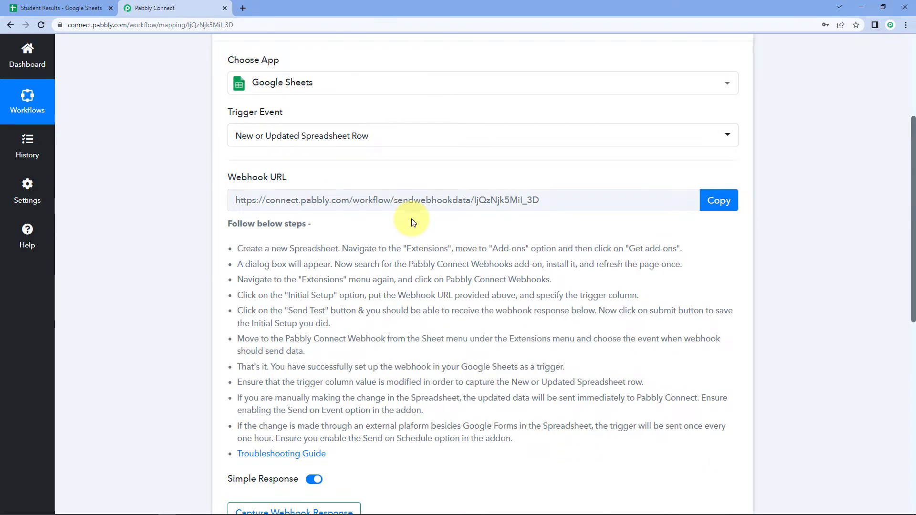
pyautogui.click(731, 202)
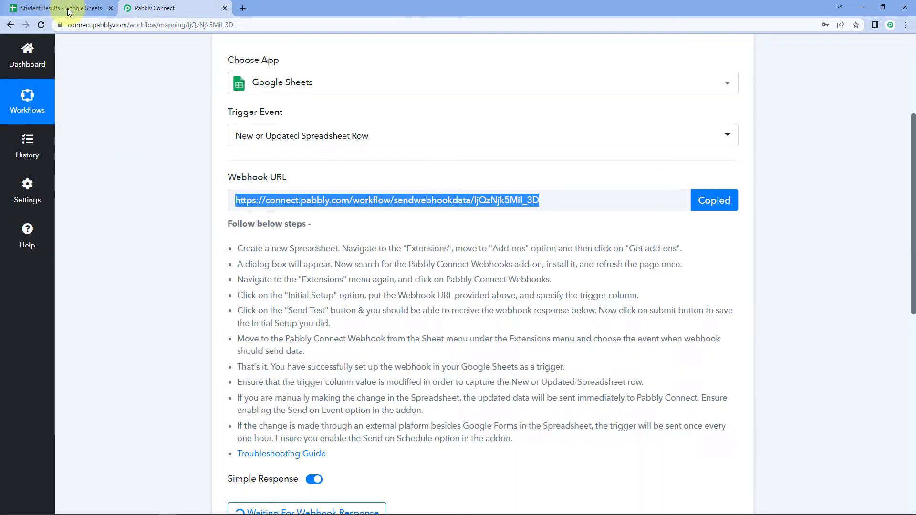
# On the Student Results sheet, launch Extensions > Pabbly Connect Webhooks > Initial Setup
pyautogui.click(55, 6)
pyautogui.click(258, 62)
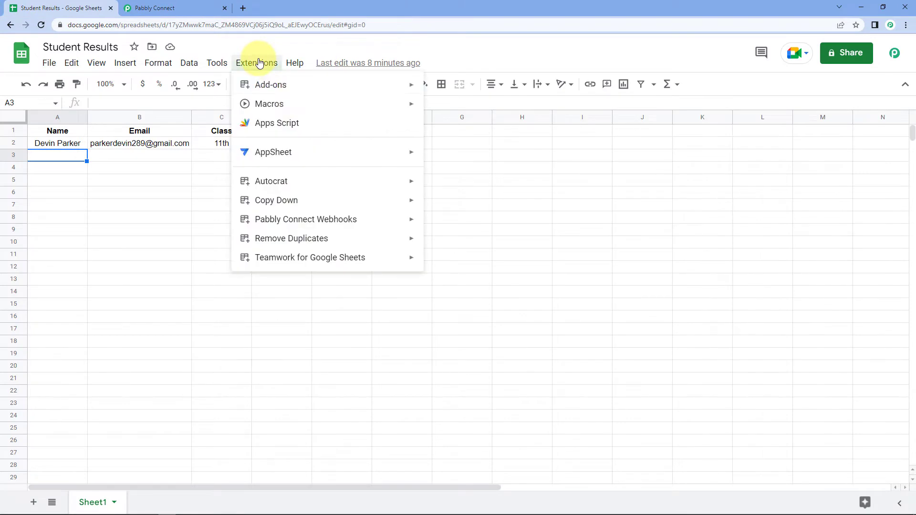
pyautogui.moveTo(290, 92)
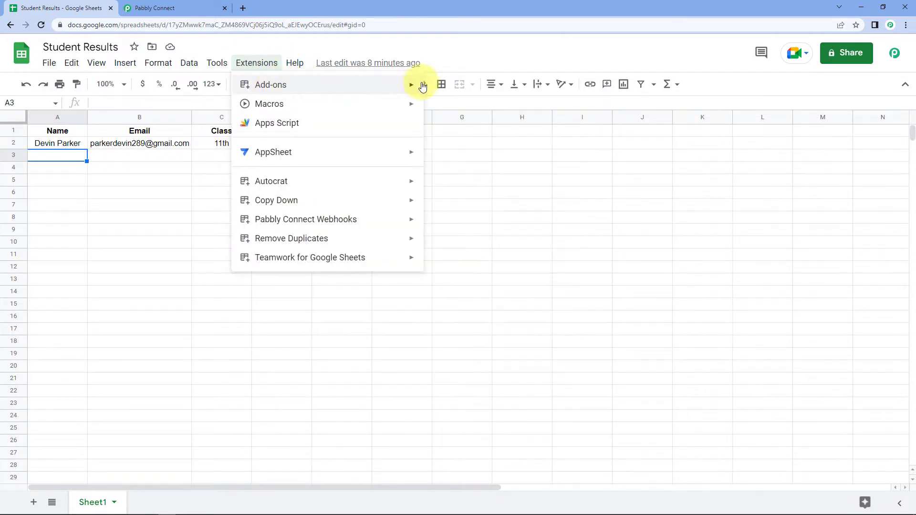
pyautogui.moveTo(412, 86)
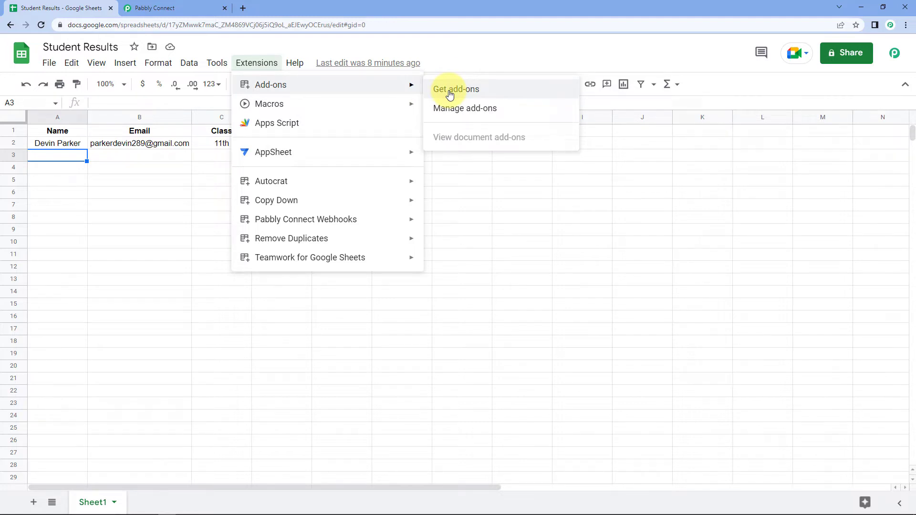
pyautogui.moveTo(277, 221)
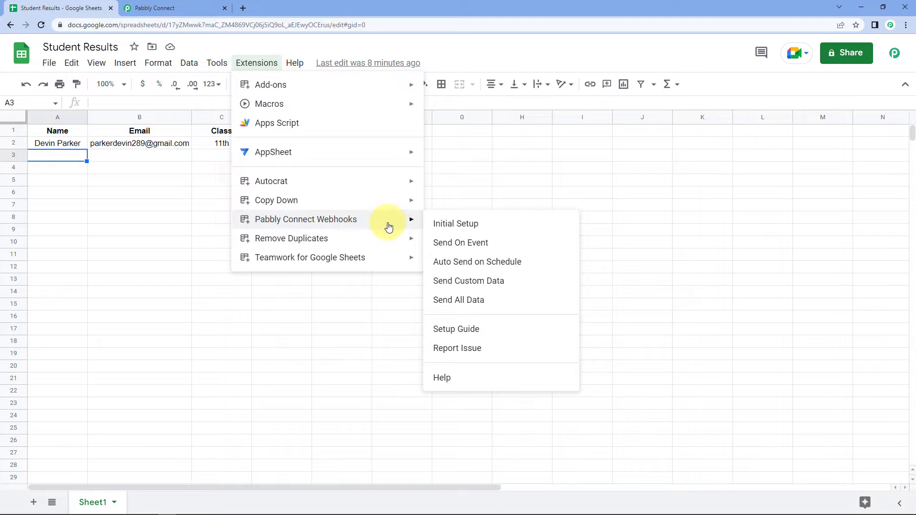
pyautogui.click(492, 223)
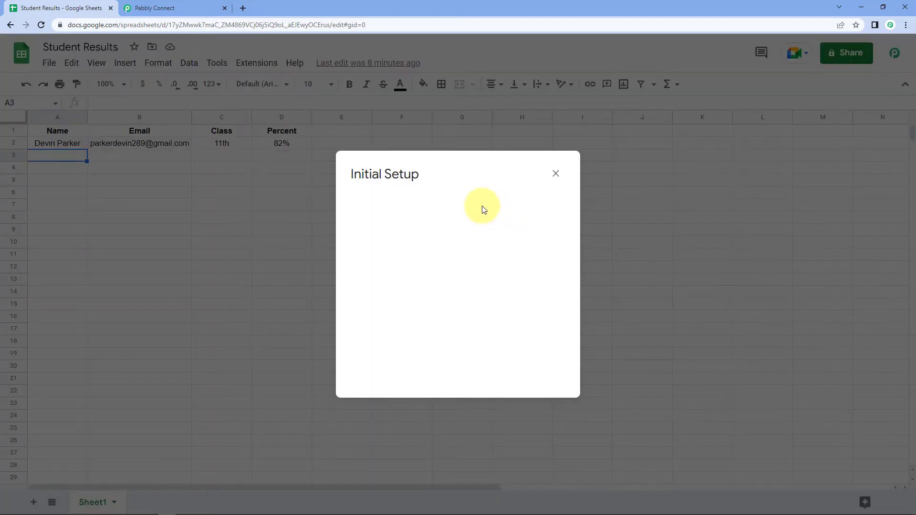
# Paste the Pabbly Connect webhook URL into the add-on's Webhook URL field
pyautogui.scroll(-1, 413, 220)
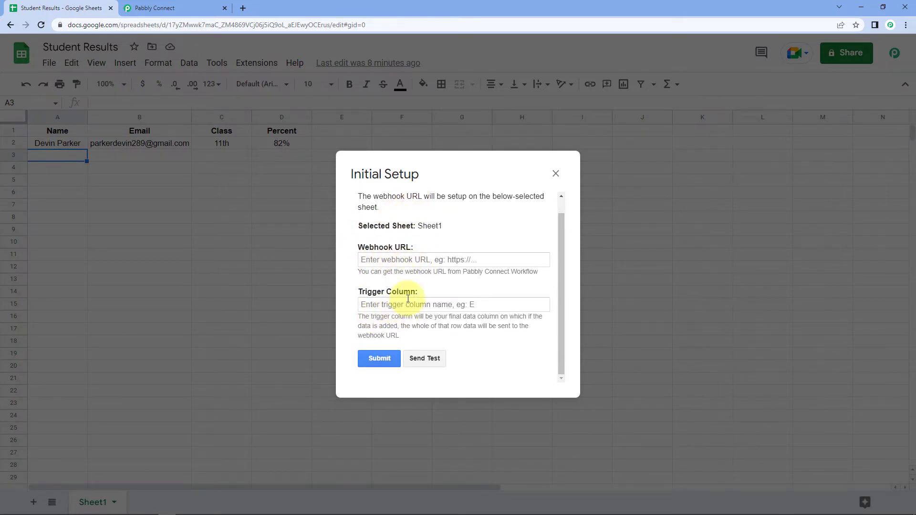
pyautogui.click(391, 259)
pyautogui.rightClick(391, 259)
pyautogui.click(172, 8)
pyautogui.click(172, 8)
pyautogui.click(714, 203)
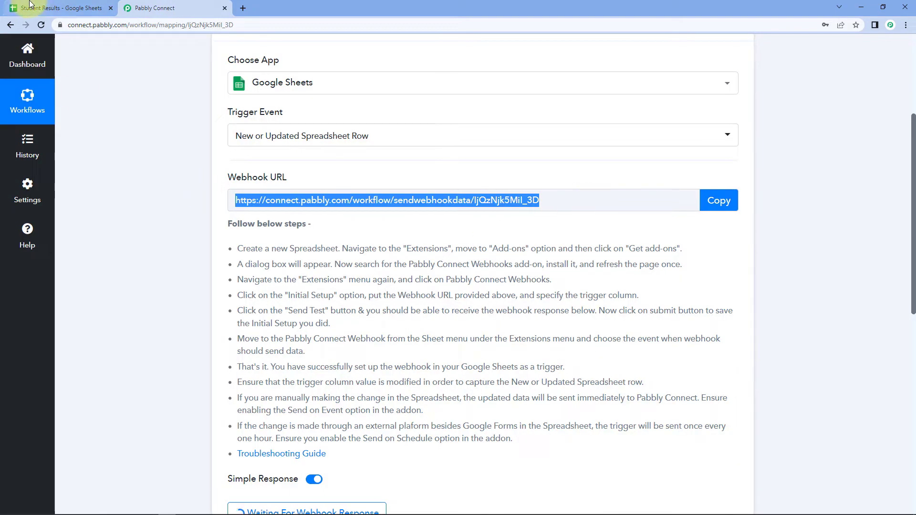
pyautogui.click(26, 8)
pyautogui.rightClick(368, 261)
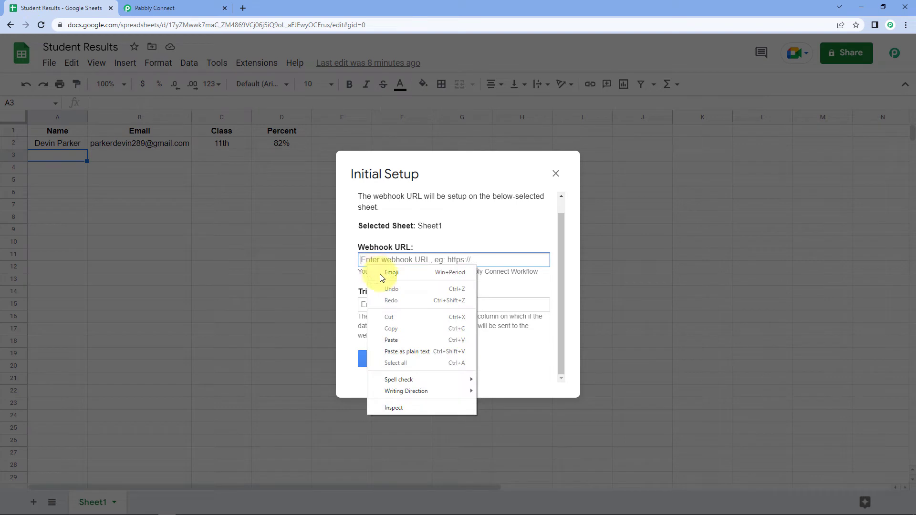
pyautogui.click(391, 340)
pyautogui.click(410, 289)
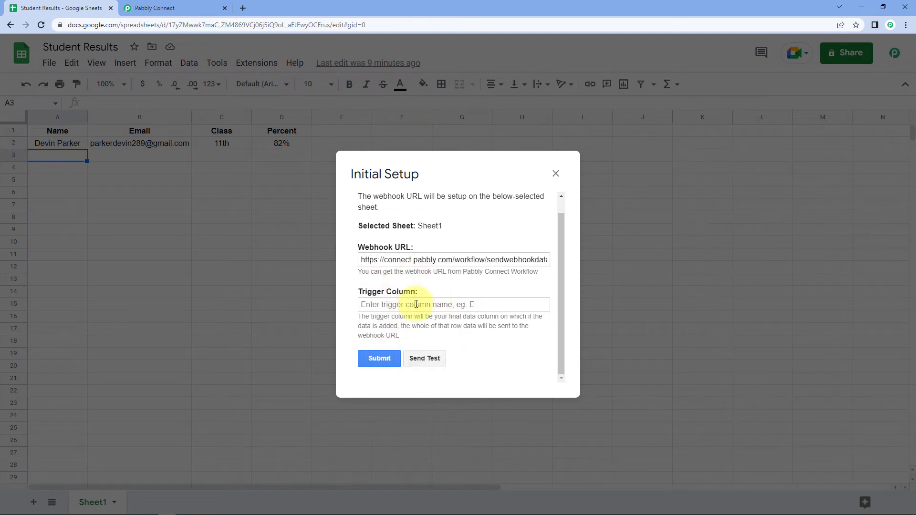
# Set trigger column D, send test data, and submit the webhook setup
pyautogui.moveTo(439, 180); pyautogui.dragTo(492, 176)
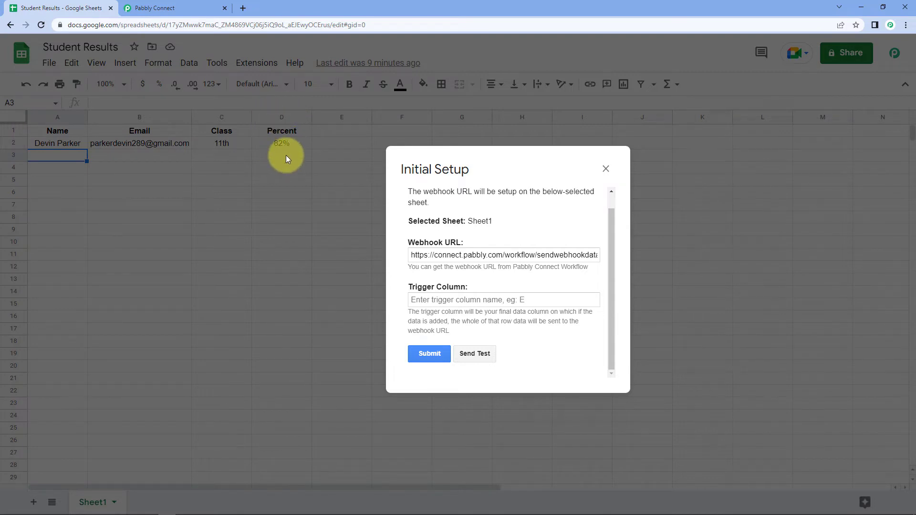
pyautogui.click(466, 296)
pyautogui.write('D')
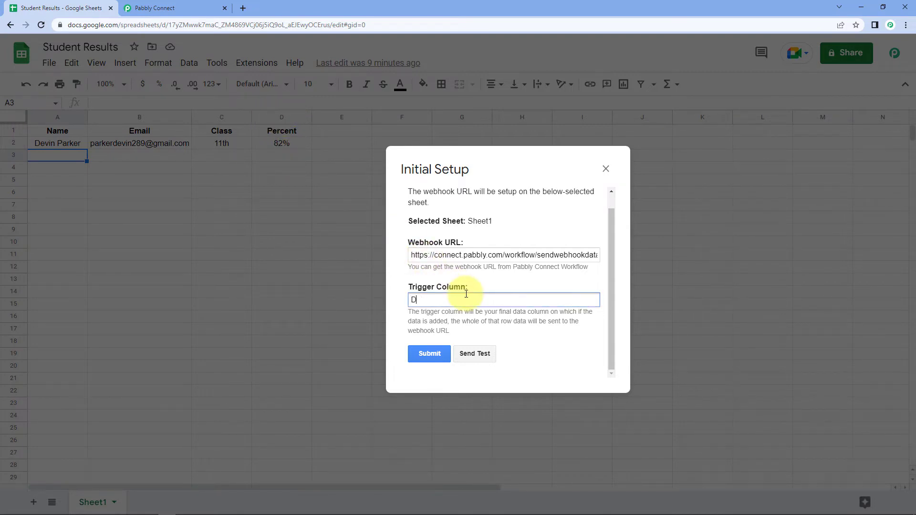
pyautogui.click(484, 356)
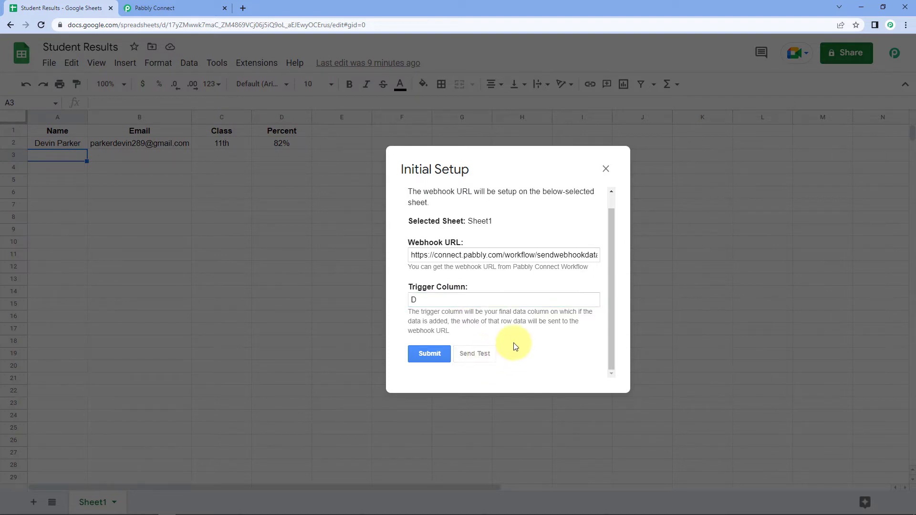
pyautogui.scroll(-1, 514, 344)
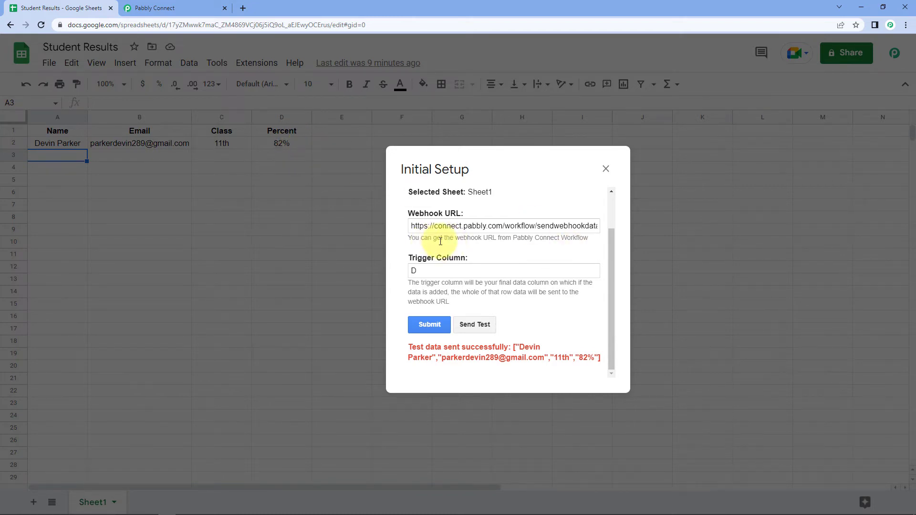
pyautogui.click(423, 326)
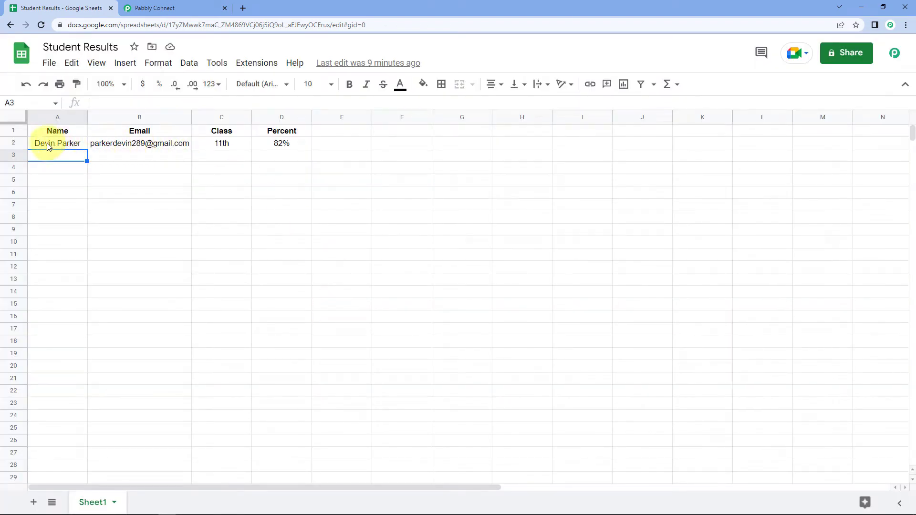
# Select the first student's row A2:D2, then return to the Pabbly Connect workflow
pyautogui.moveTo(48, 146); pyautogui.dragTo(287, 143)
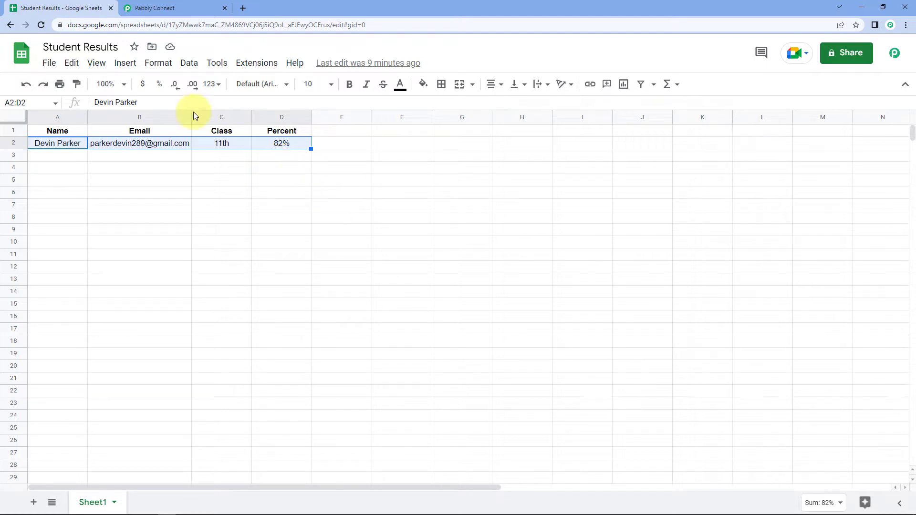
pyautogui.click(184, 7)
pyautogui.scroll(-5, 163, 139)
pyautogui.scroll(-3, 162, 139)
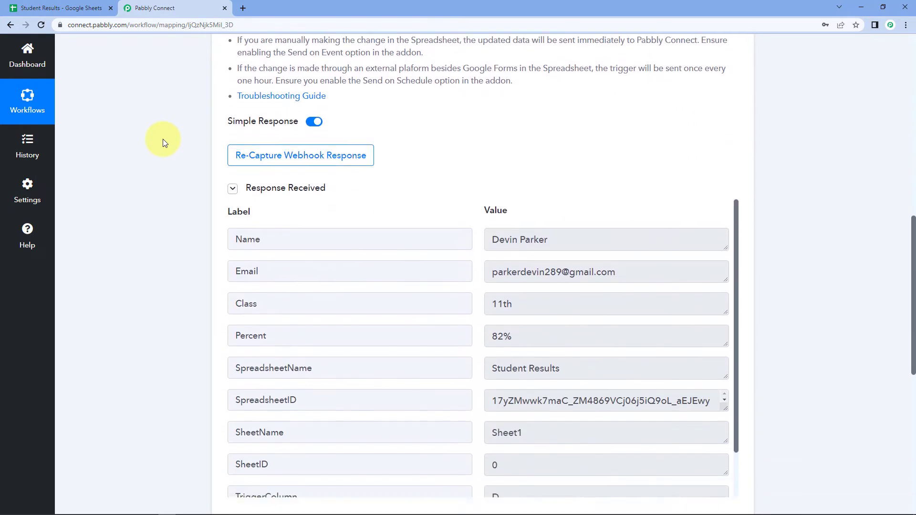
pyautogui.scroll(-2, 505, 147)
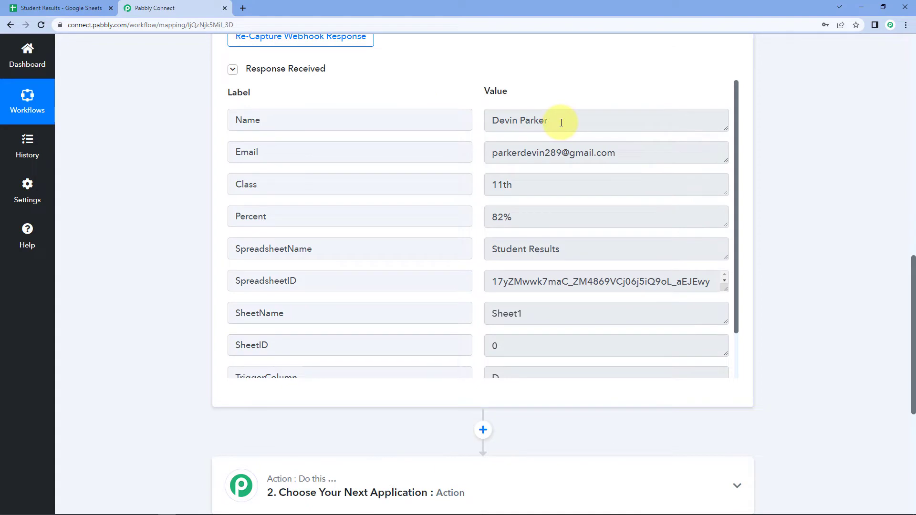
pyautogui.click(561, 122)
pyautogui.click(610, 152)
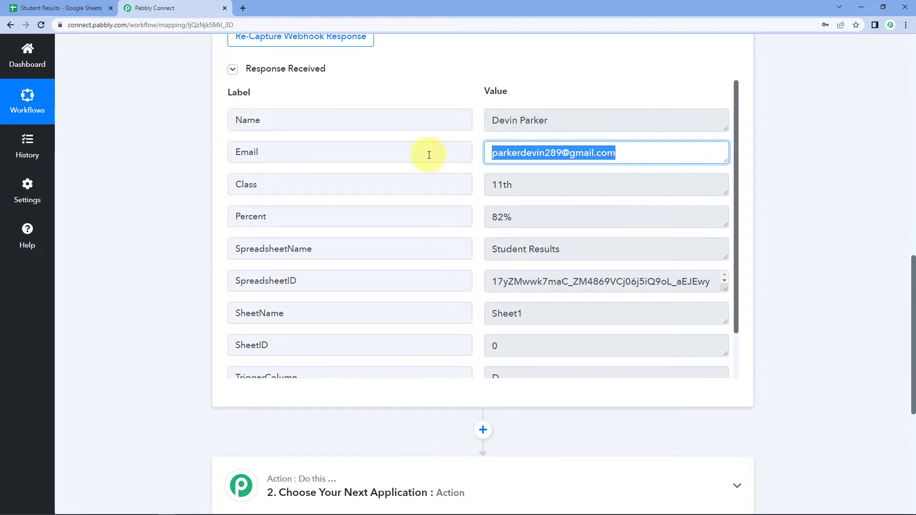
pyautogui.click(540, 190)
pyautogui.click(528, 217)
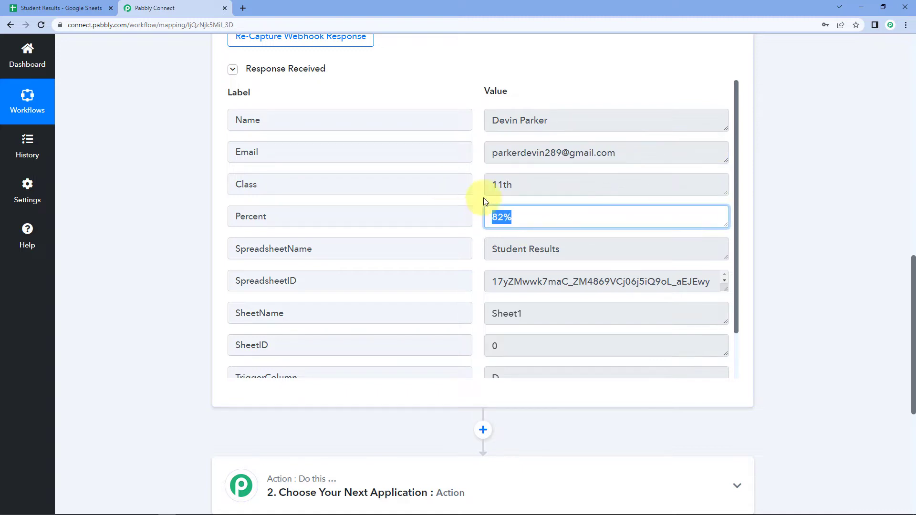
pyautogui.click(466, 170)
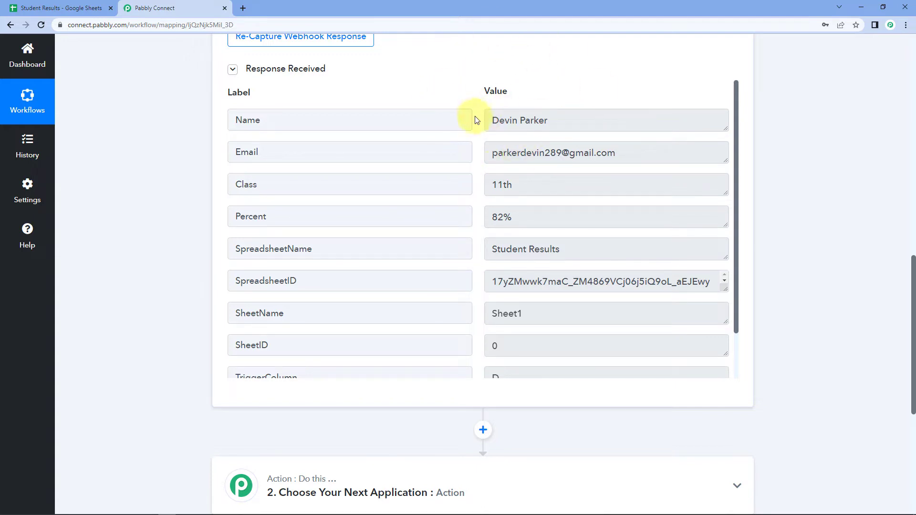
pyautogui.moveTo(629, 153); pyautogui.dragTo(482, 156)
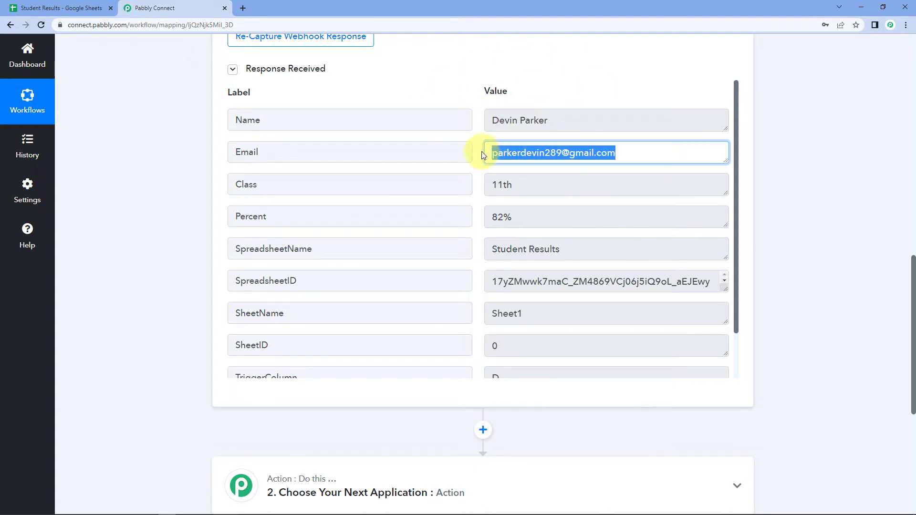
pyautogui.click(640, 173)
pyautogui.scroll(-4, 813, 170)
pyautogui.scroll(-2, 813, 170)
# Set the action step to Gmail's Send Email event and begin connecting a Gmail account
pyautogui.click(302, 187)
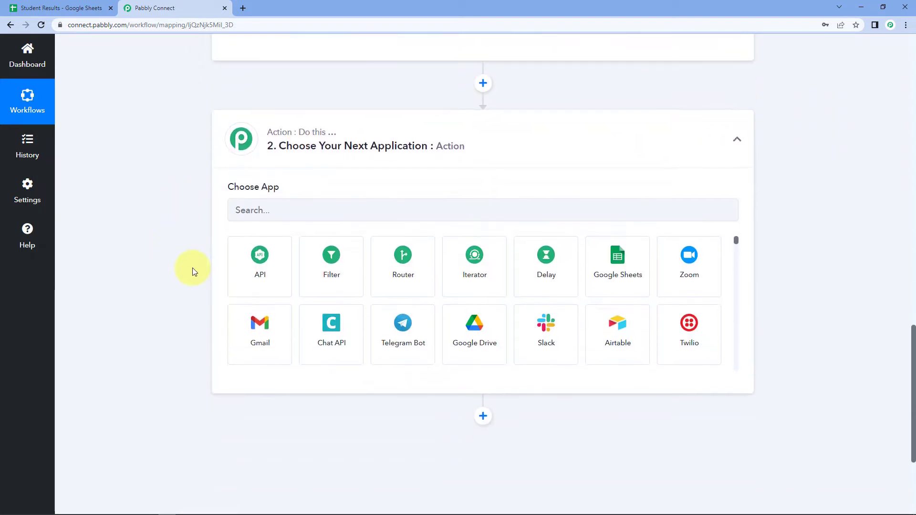
pyautogui.click(276, 207)
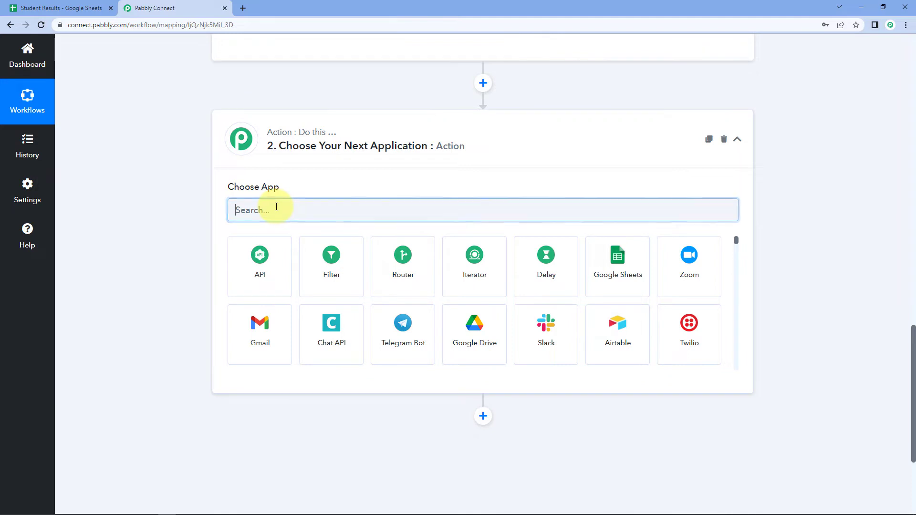
pyautogui.write('Gmail')
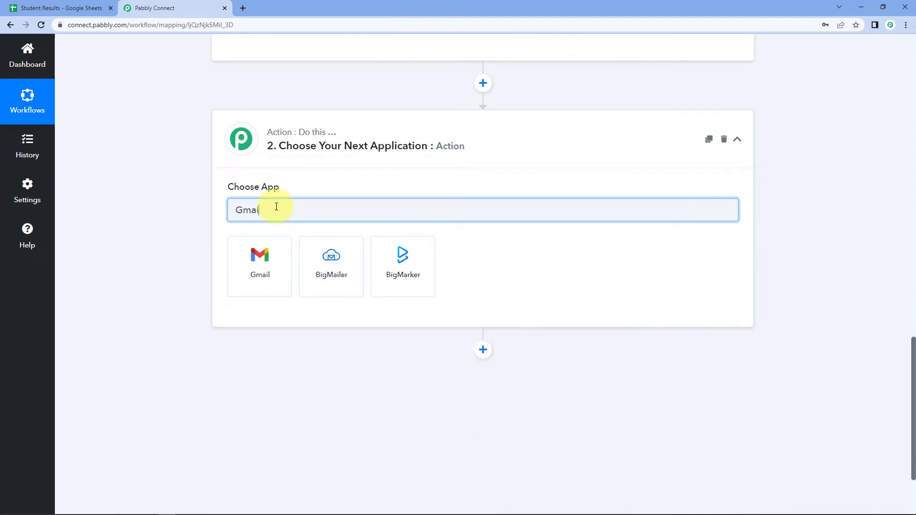
pyautogui.click(272, 282)
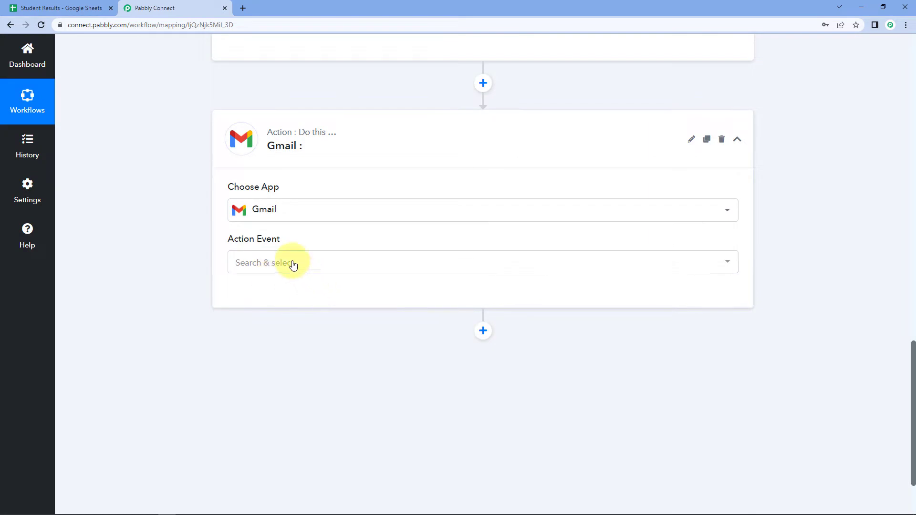
pyautogui.click(288, 265)
pyautogui.click(305, 323)
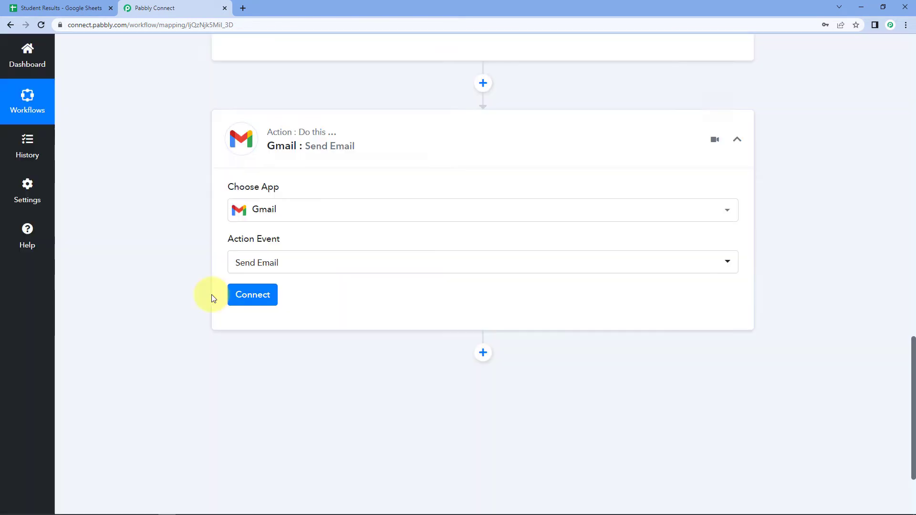
pyautogui.click(239, 299)
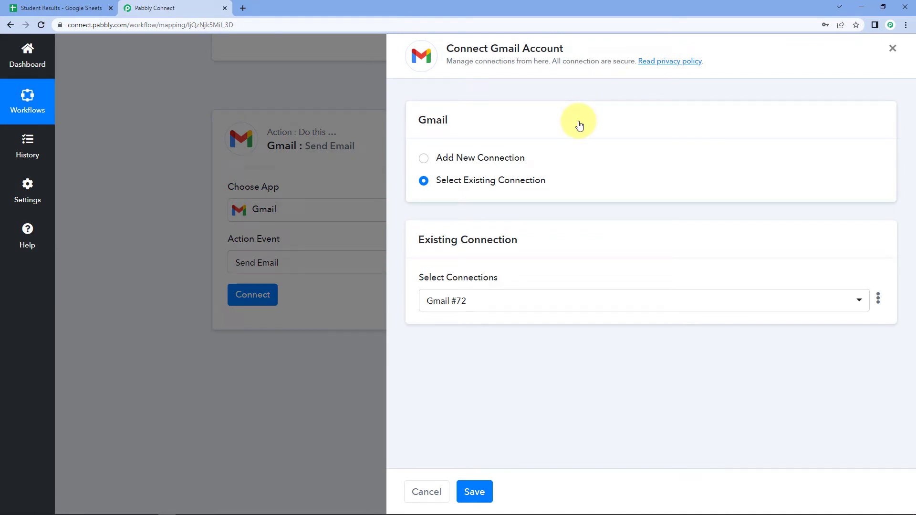
# Add a new Gmail connection by signing in with the Google account and granting access
pyautogui.click(423, 158)
pyautogui.click(463, 288)
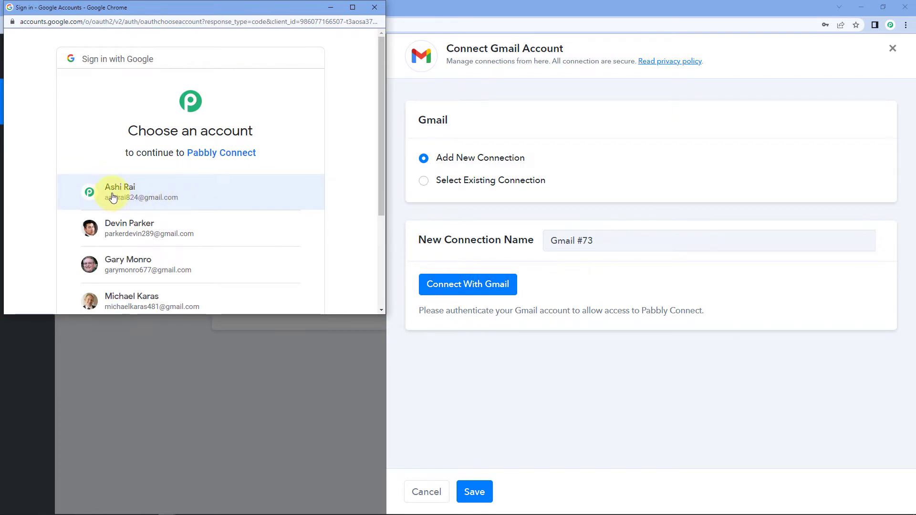
pyautogui.click(179, 194)
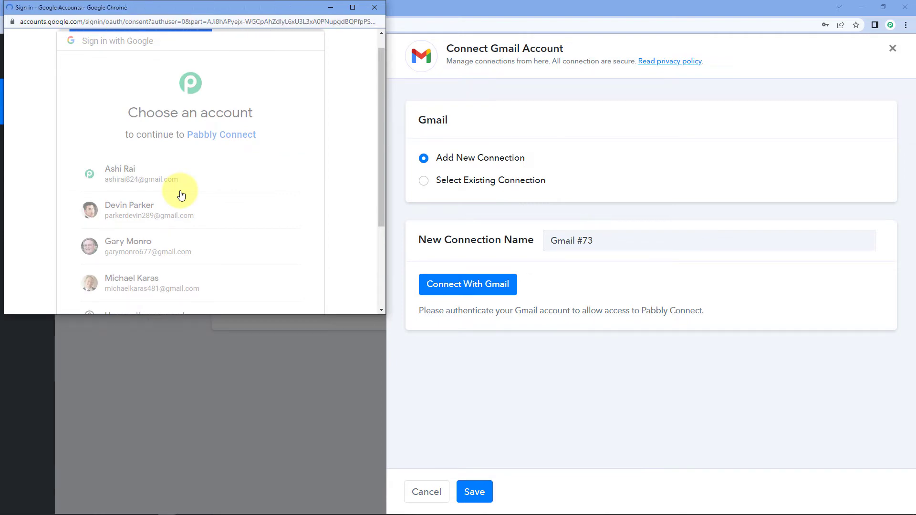
pyautogui.scroll(-4, 182, 193)
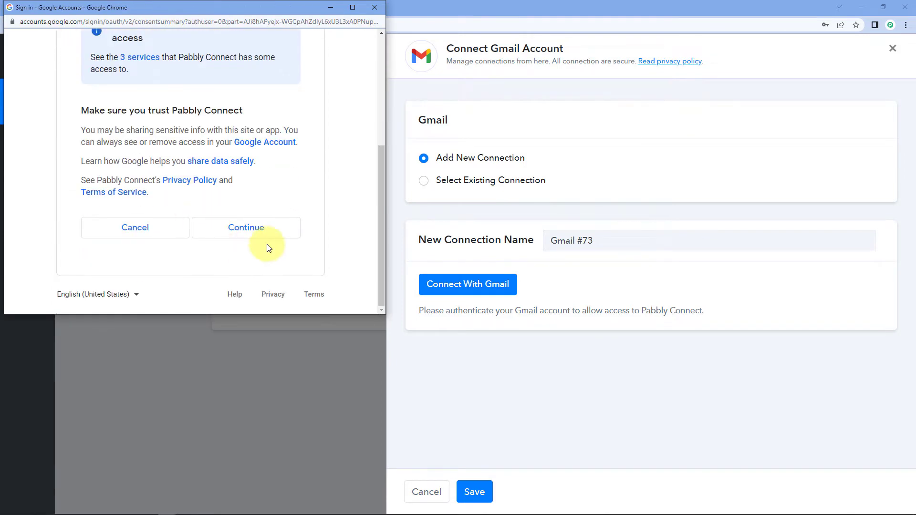
pyautogui.click(272, 228)
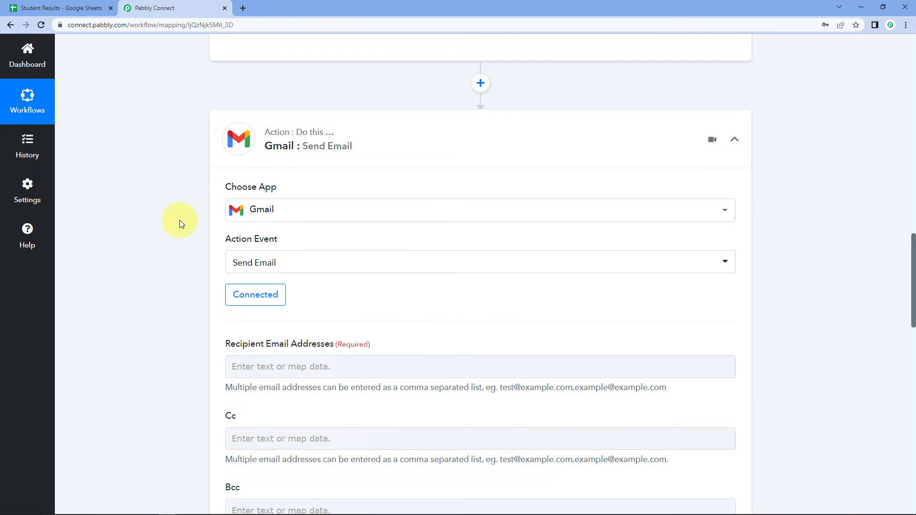
# Check the student's email value in the captured Google Sheets trigger response
pyautogui.scroll(-3, 179, 219)
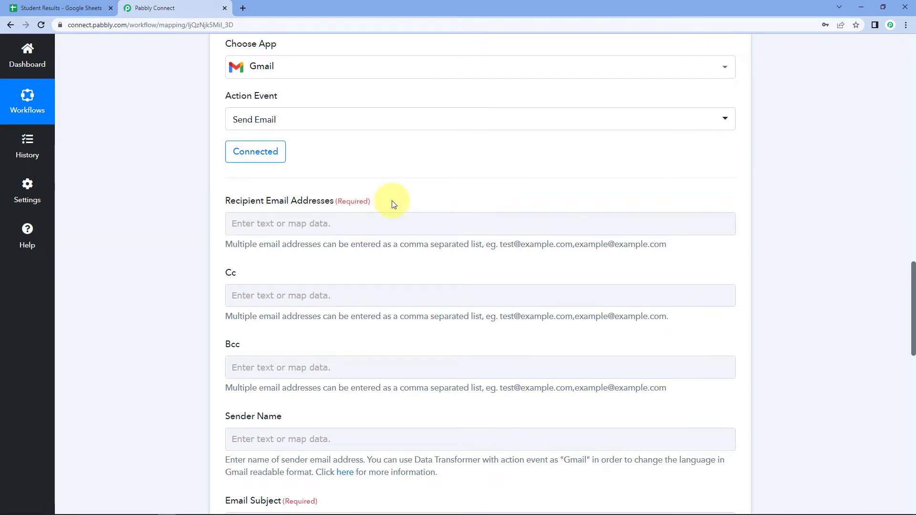
pyautogui.scroll(7, 392, 204)
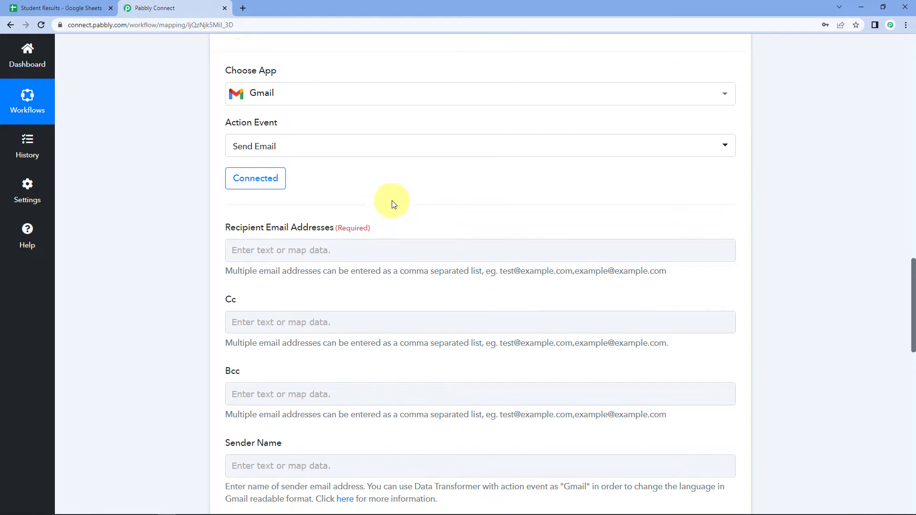
pyautogui.scroll(3, 414, 234)
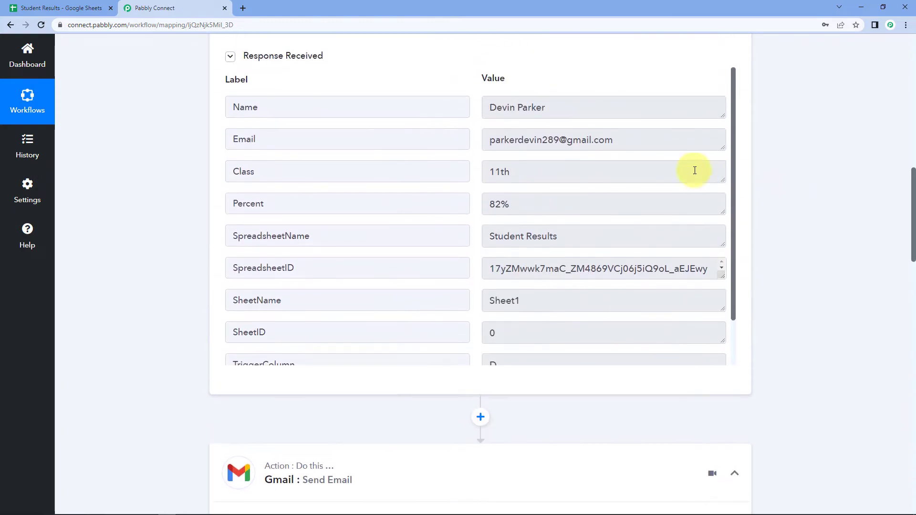
pyautogui.click(609, 139)
pyautogui.moveTo(636, 138); pyautogui.dragTo(445, 131)
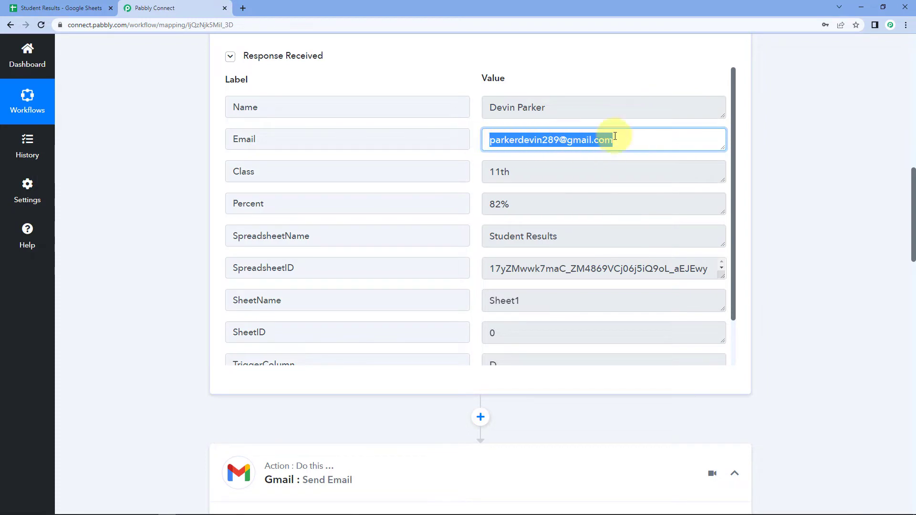
# Map the Google Sheets row's Email field into Recipient Email Addresses
pyautogui.scroll(-6, 830, 167)
pyautogui.scroll(-4, 831, 175)
pyautogui.click(237, 223)
pyautogui.scroll(-2, 214, 229)
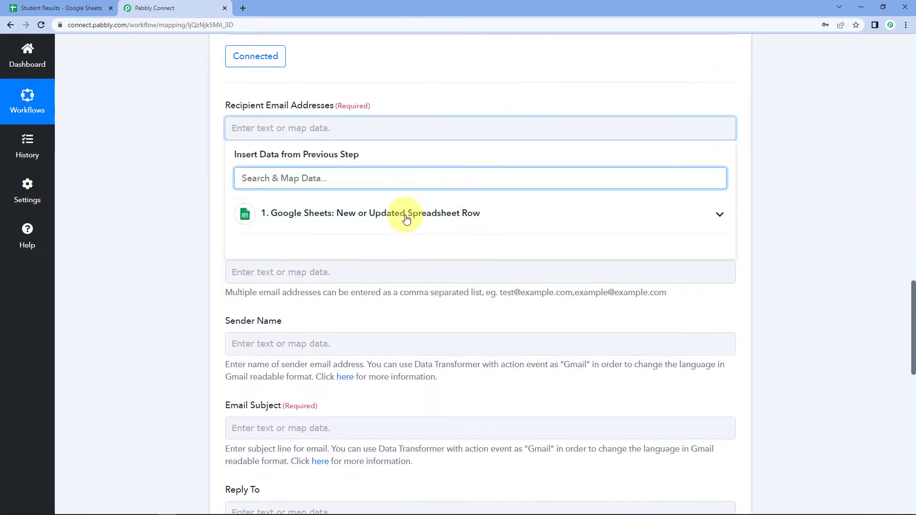
pyautogui.click(518, 223)
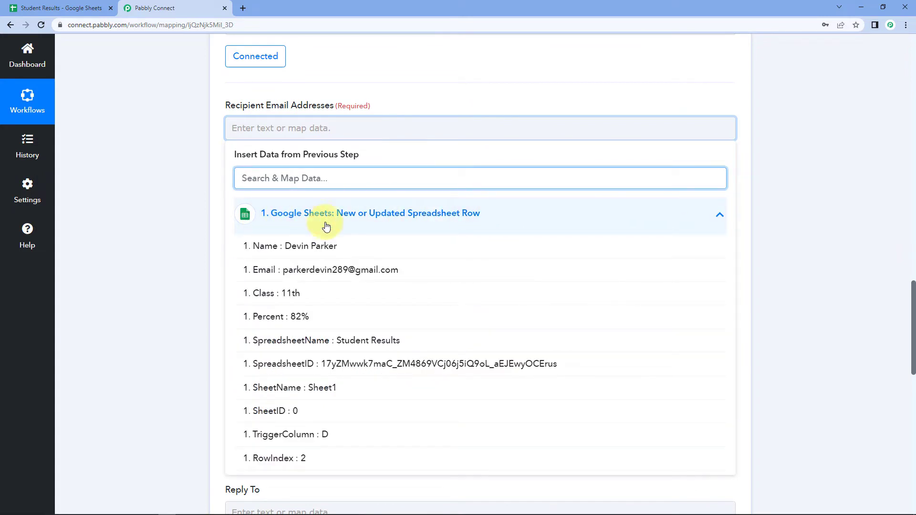
pyautogui.click(262, 269)
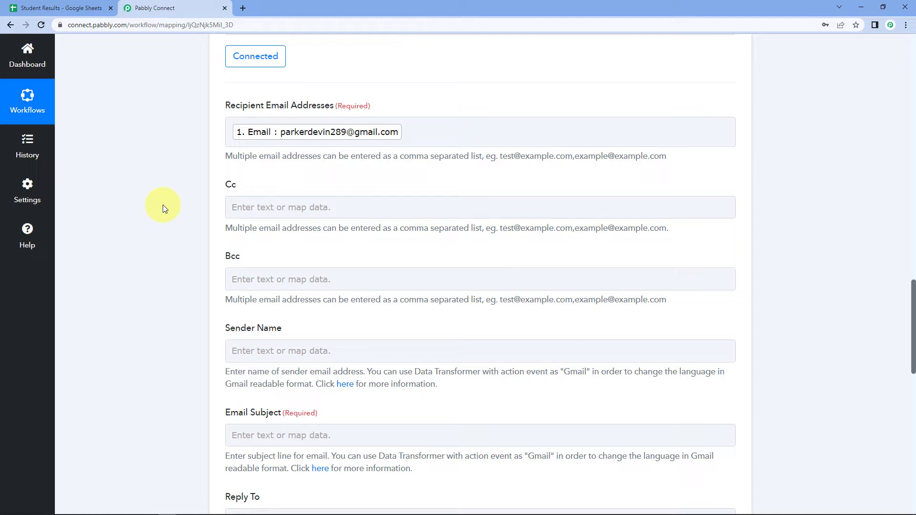
# Enter the sender's name in the Sender Name field
pyautogui.scroll(-2, 163, 205)
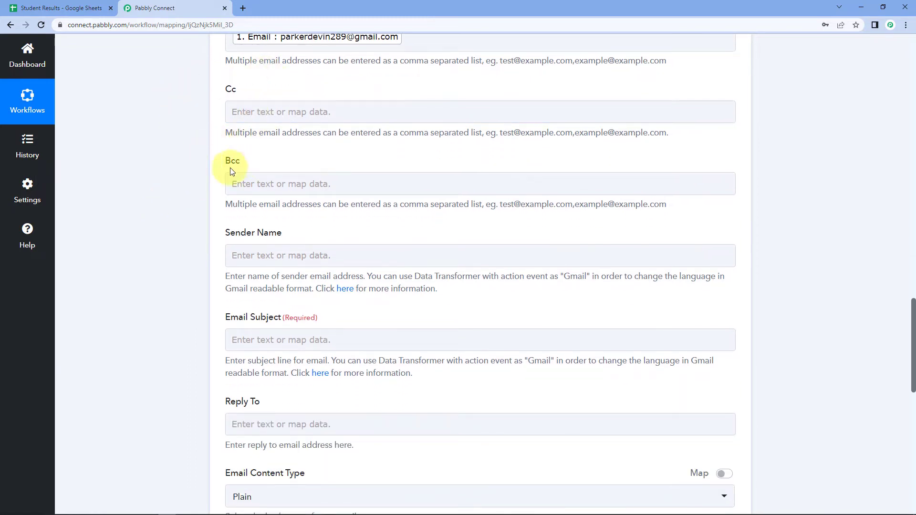
pyautogui.scroll(-2, 194, 176)
pyautogui.click(253, 162)
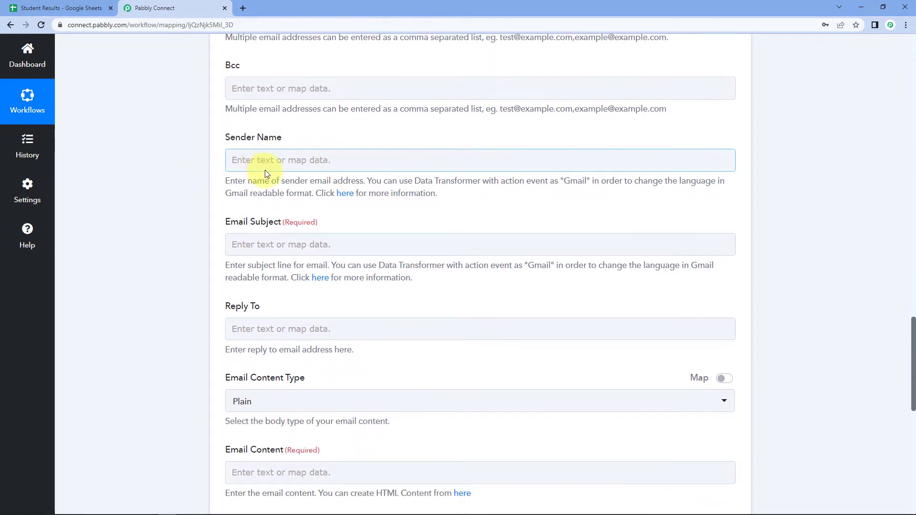
pyautogui.click(269, 160)
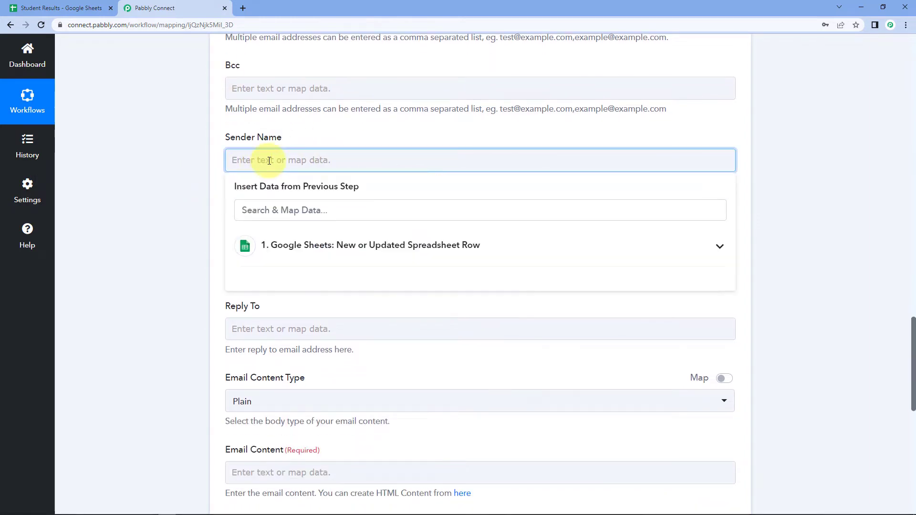
pyautogui.write('Ashi Rai')
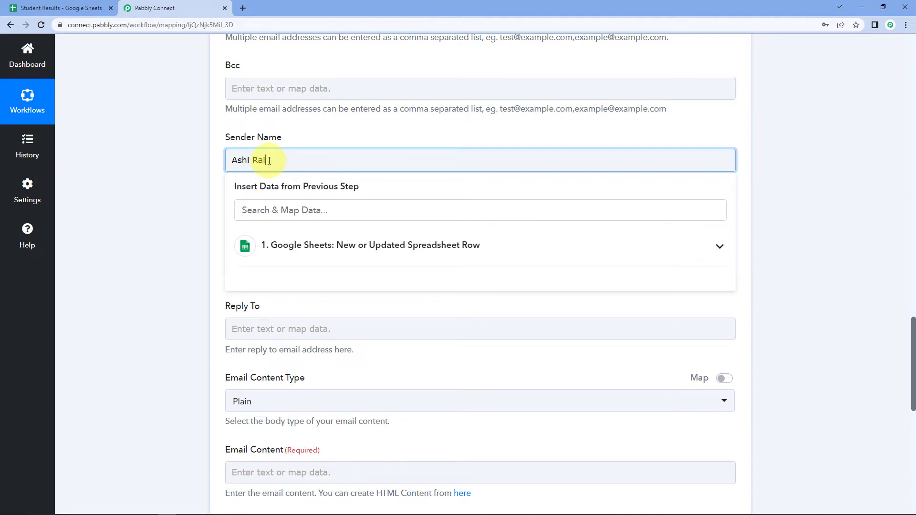
pyautogui.click(194, 166)
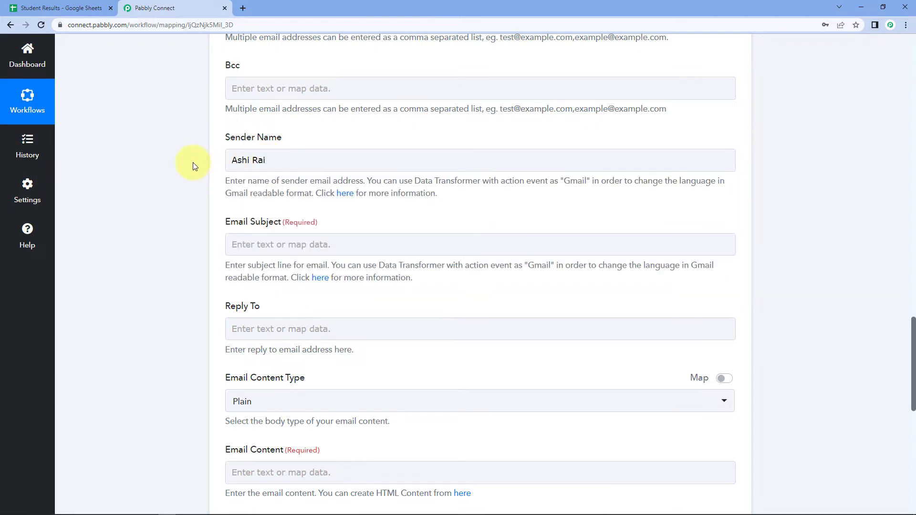
# Set the Email Subject to 'Test Results'
pyautogui.scroll(-1, 193, 165)
pyautogui.click(274, 196)
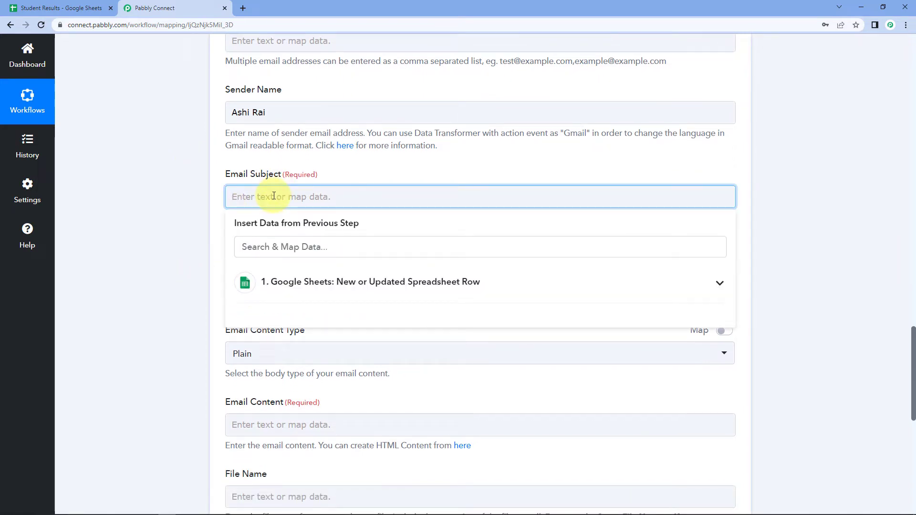
pyautogui.write('Test Res')
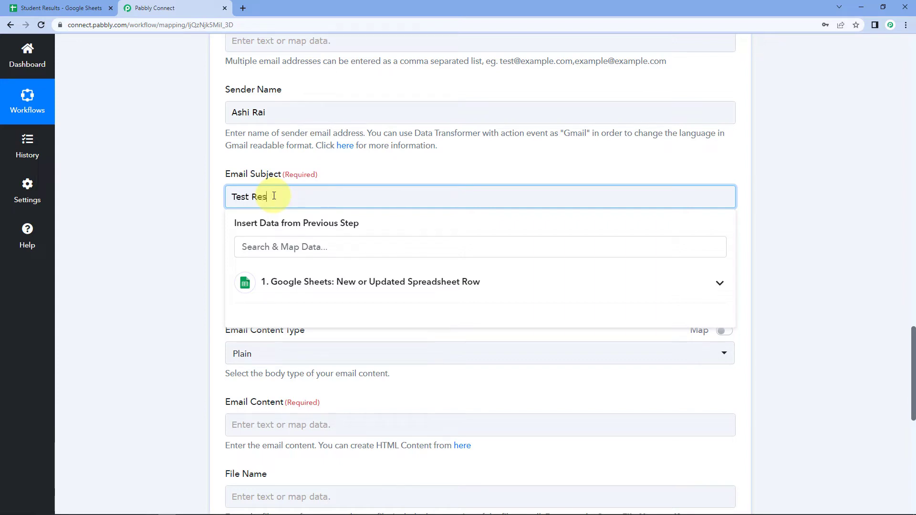
pyautogui.write('ults')
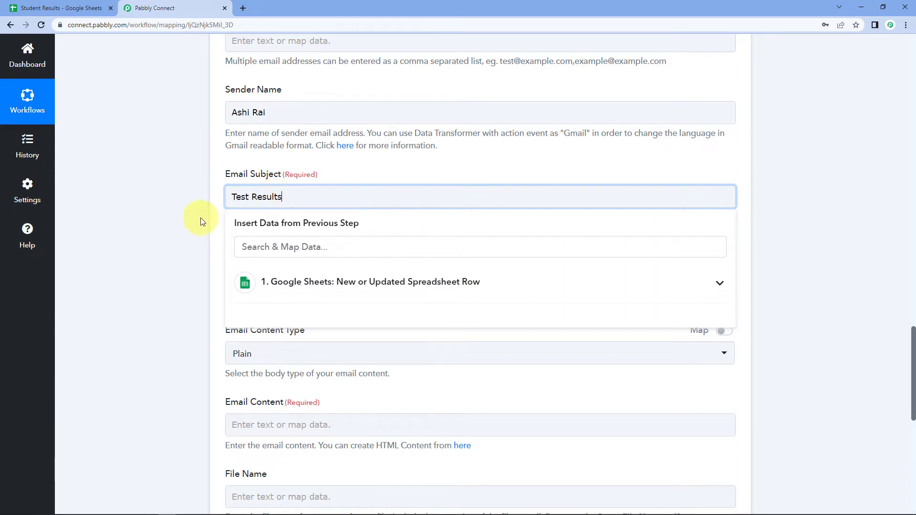
pyautogui.click(195, 217)
pyautogui.scroll(-1, 190, 214)
pyautogui.scroll(-1, 188, 208)
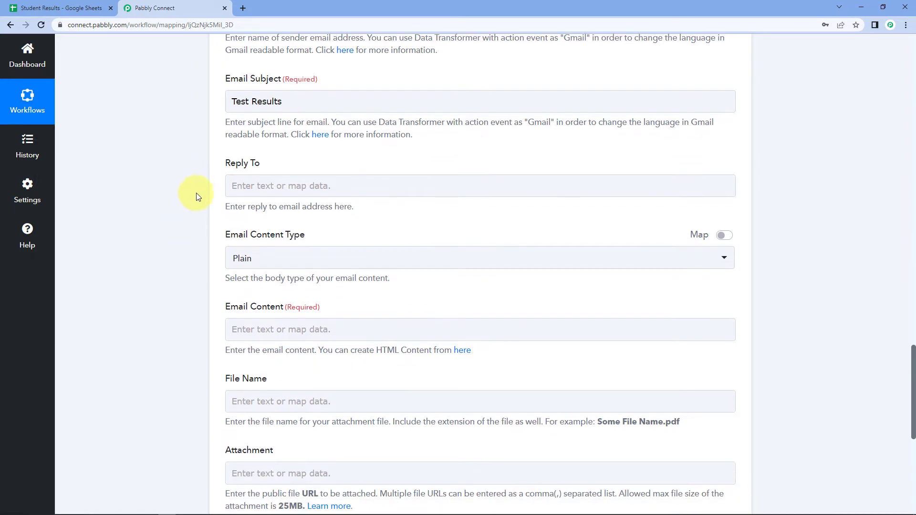
pyautogui.scroll(-1, 167, 210)
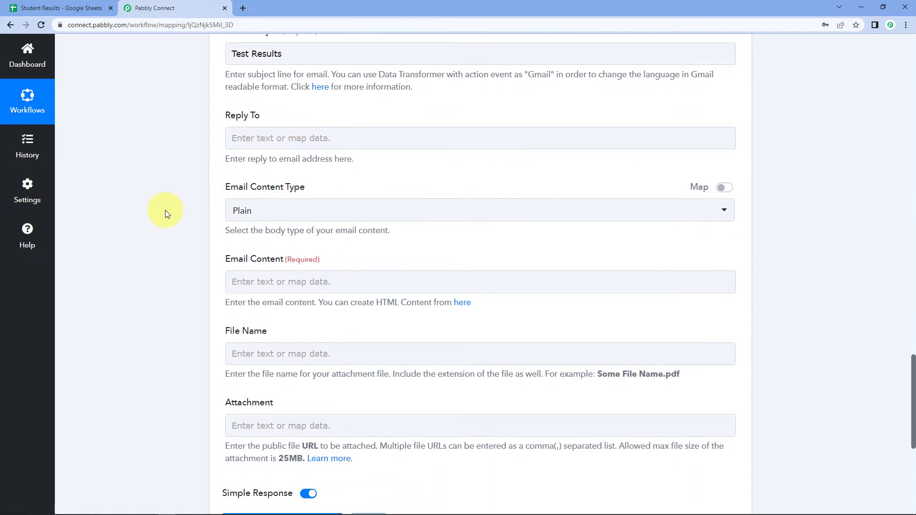
pyautogui.scroll(-1, 165, 210)
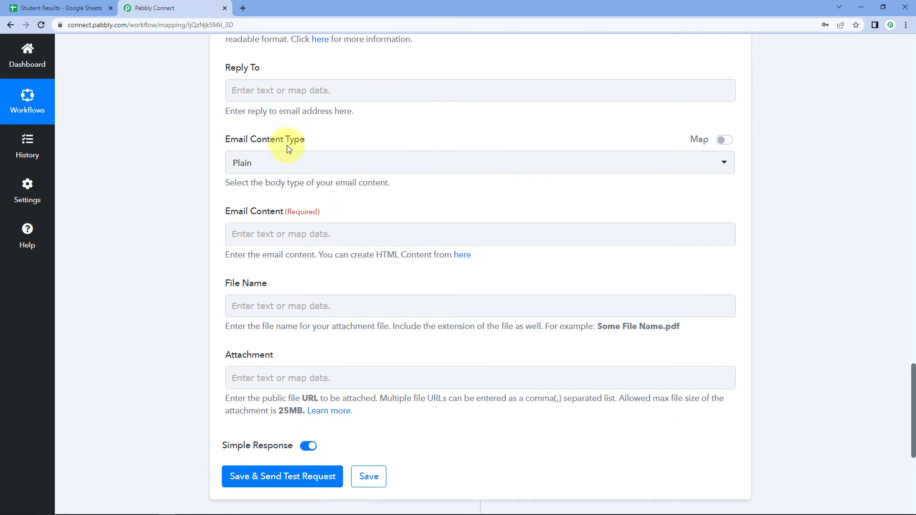
# Set the Email Content Type to Html
pyautogui.click(311, 163)
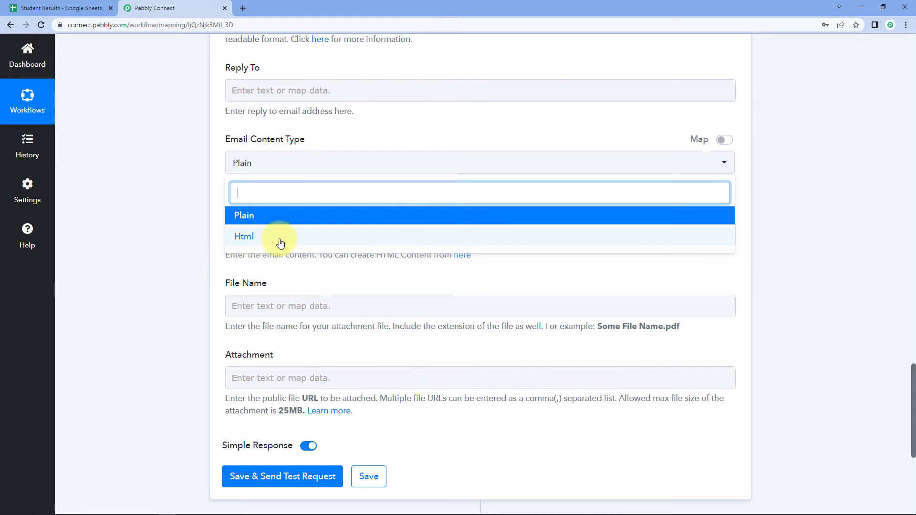
pyautogui.click(247, 240)
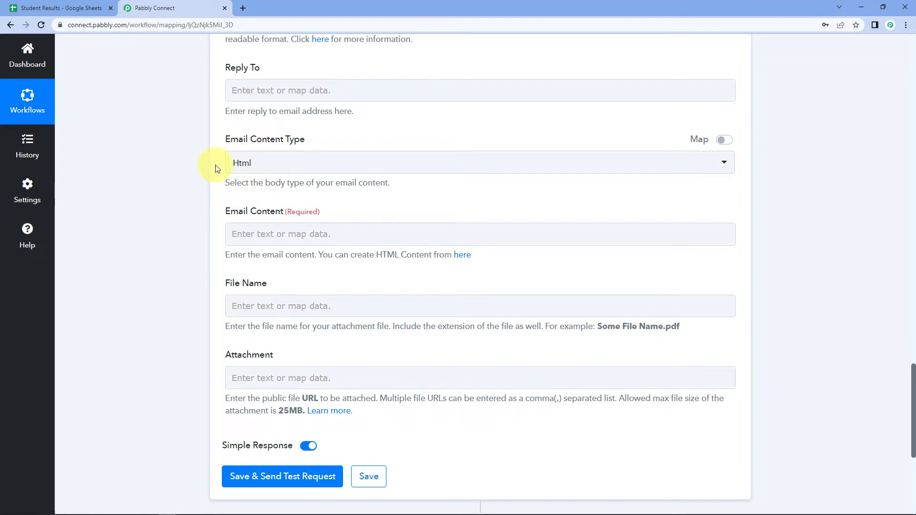
pyautogui.scroll(-1, 196, 180)
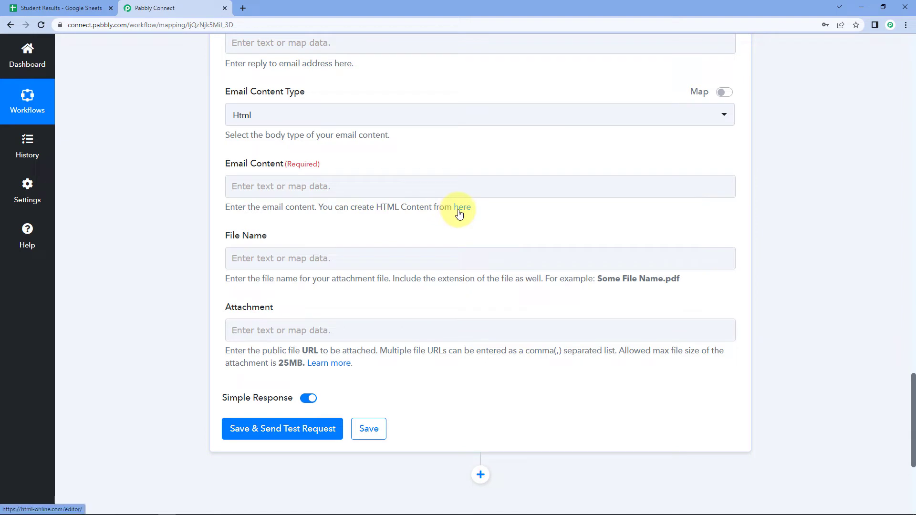
# Launch the html-online.com HTML Editor in a new tab from the Email Content field's 'here' link
pyautogui.click(281, 183)
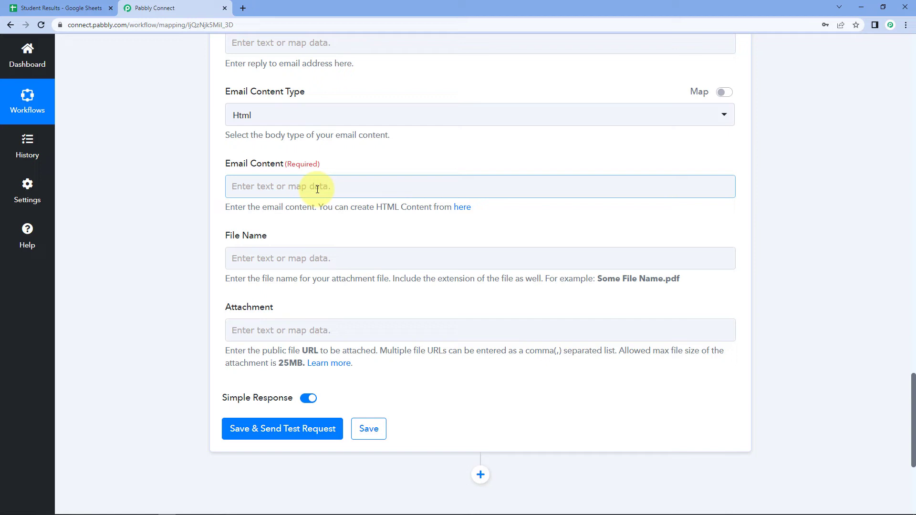
pyautogui.click(371, 219)
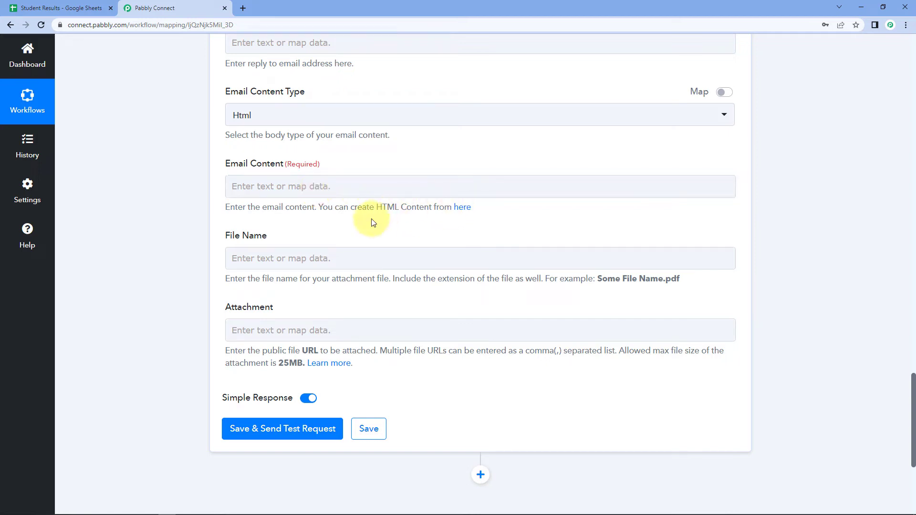
pyautogui.click(462, 208)
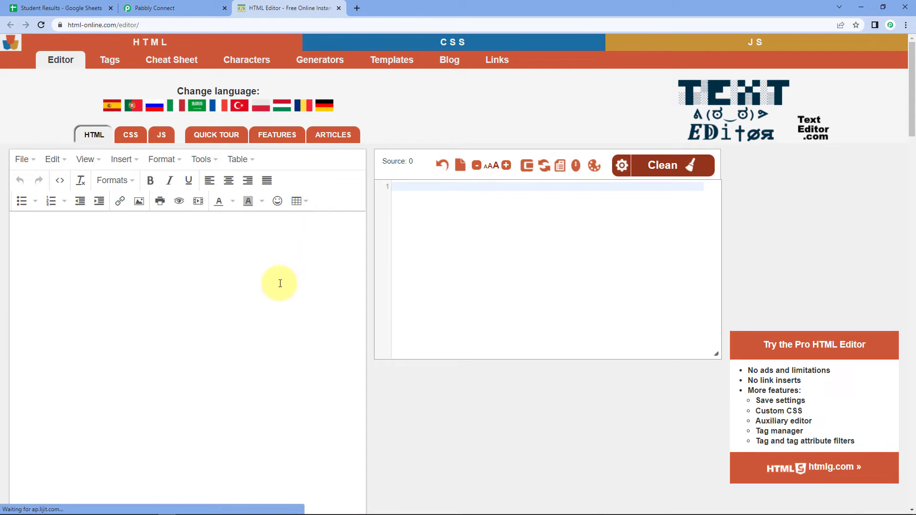
# Select and delete all the sample demo text in the HTML Online Editor's visual pane
pyautogui.click(122, 288)
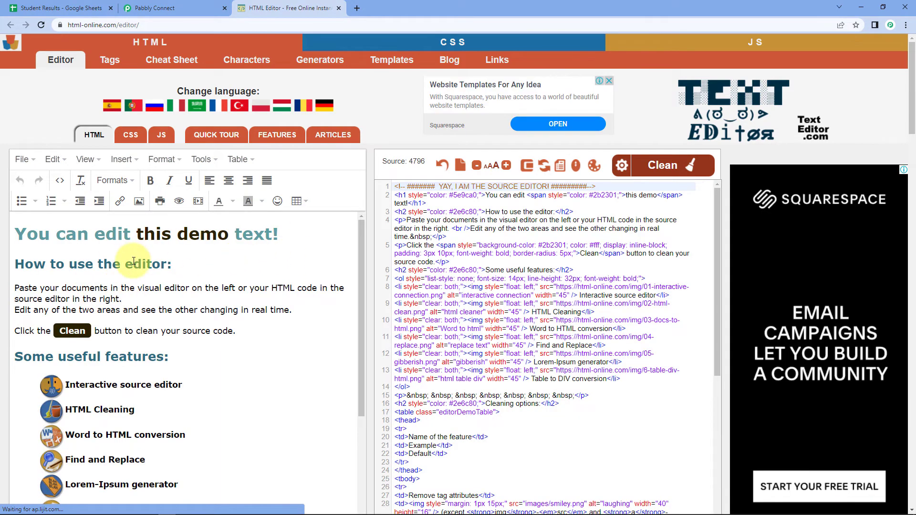
pyautogui.hotkey('ctrl', 'a')
pyautogui.press('Delete')
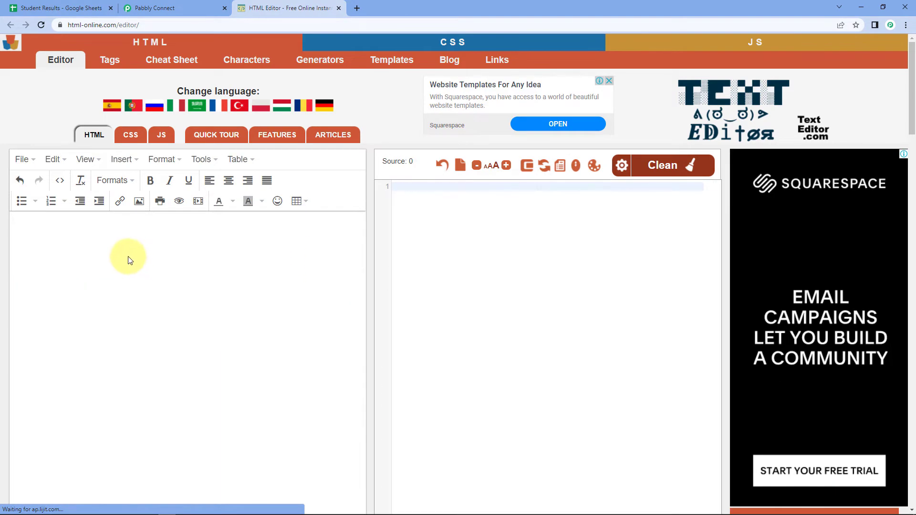
pyautogui.scroll(-1, 170, 253)
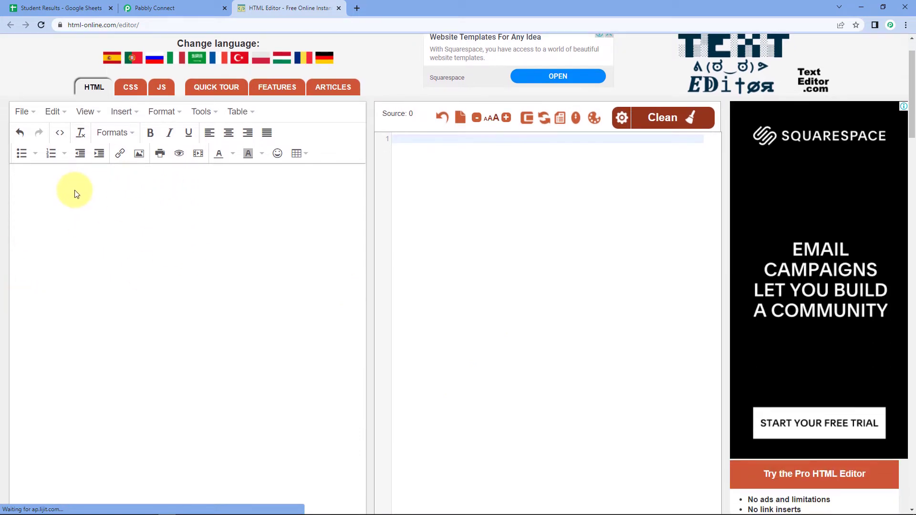
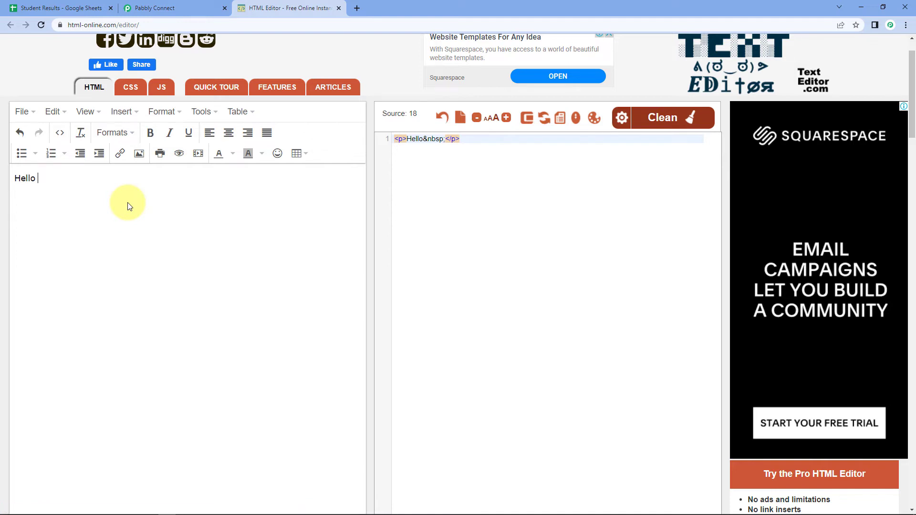
# Write the 'Hello ,' greeting and the test-results announcement sentence, checking the sheet's student columns
pyautogui.write(',')
pyautogui.press('Return')
pyautogui.press('Return')
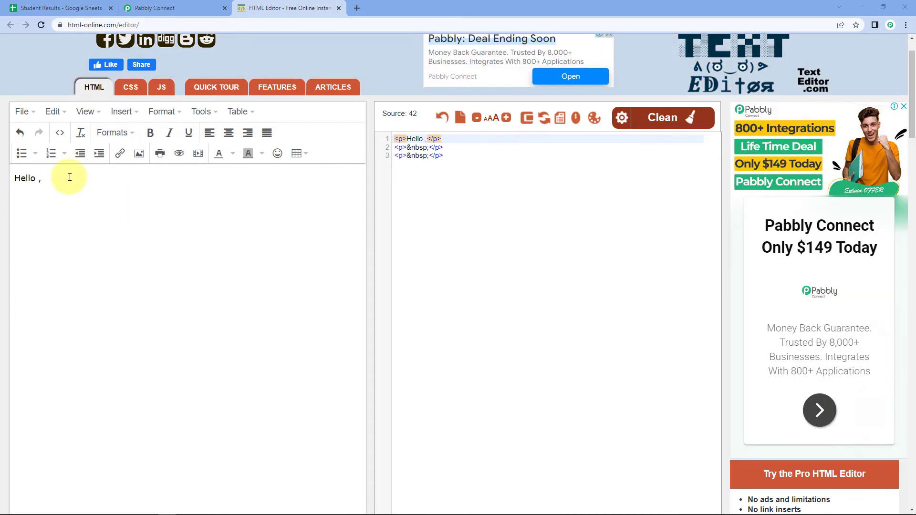
pyautogui.write('Test results for class')
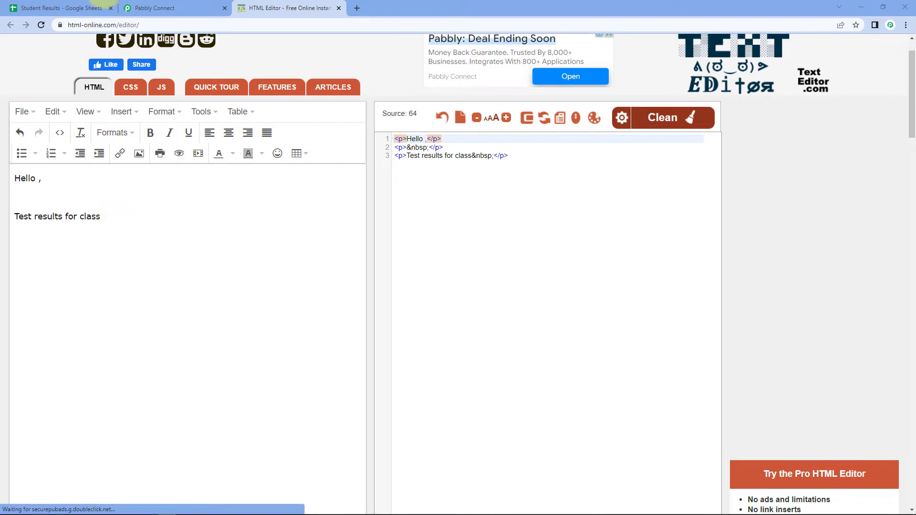
pyautogui.click(53, 9)
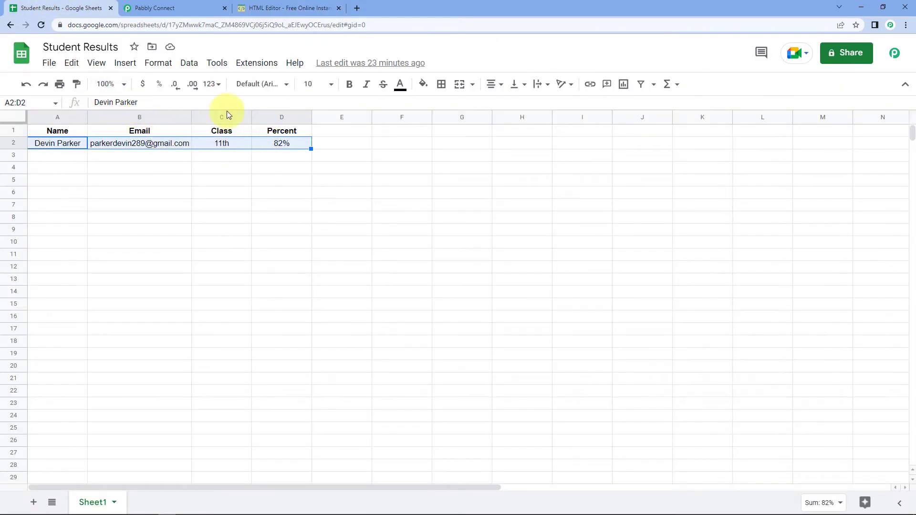
pyautogui.click(302, 6)
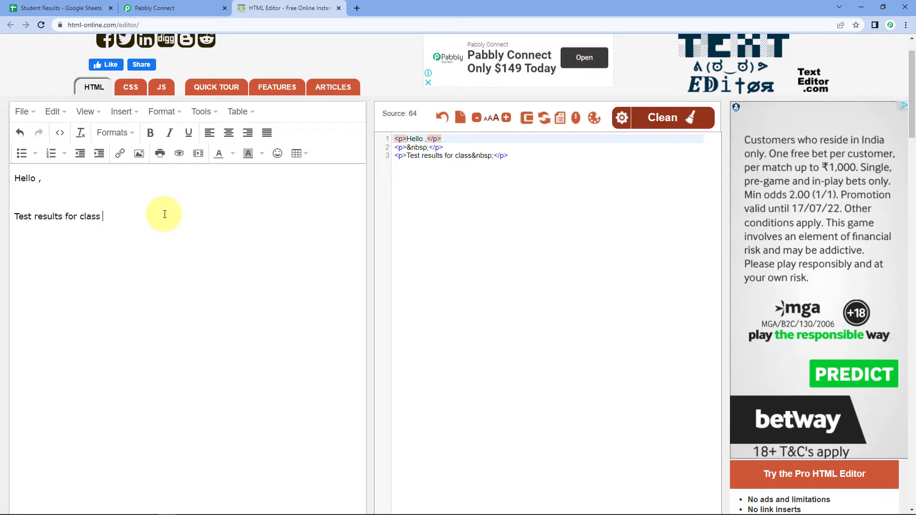
pyautogui.write('in b')
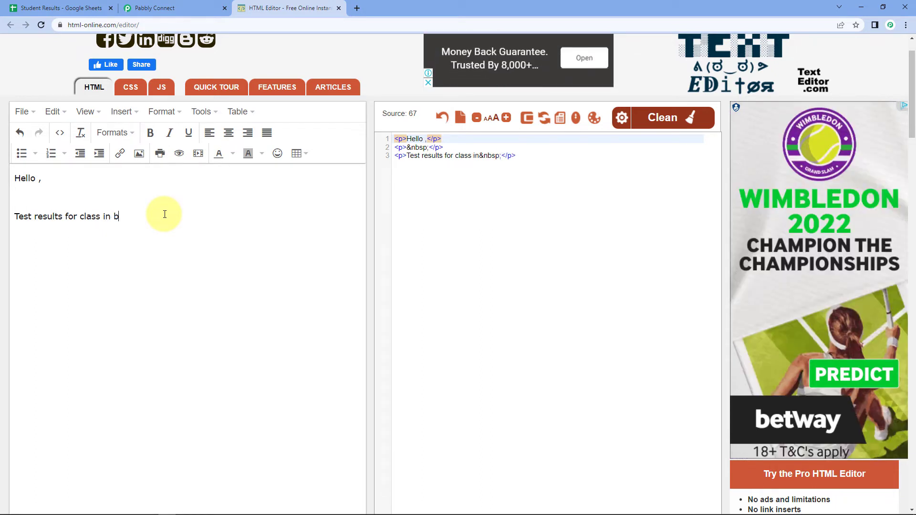
pyautogui.write('een anoun')
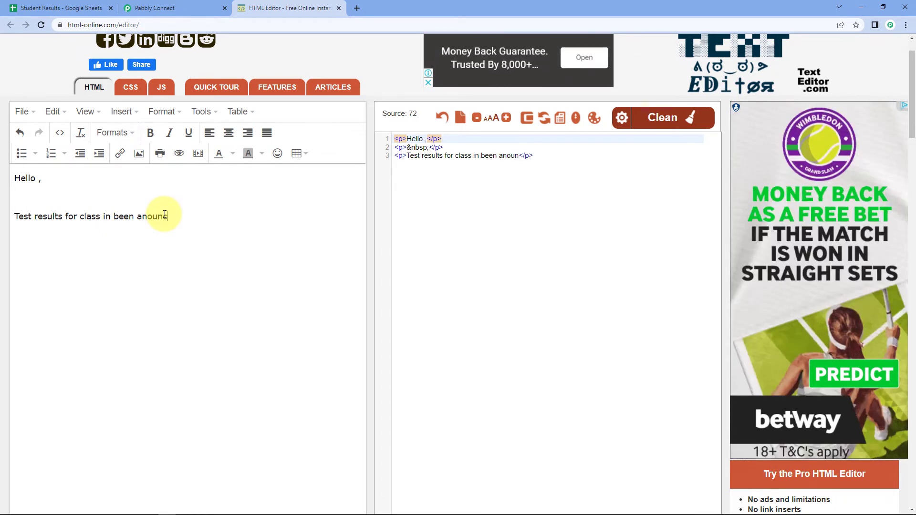
pyautogui.write('ced and you ')
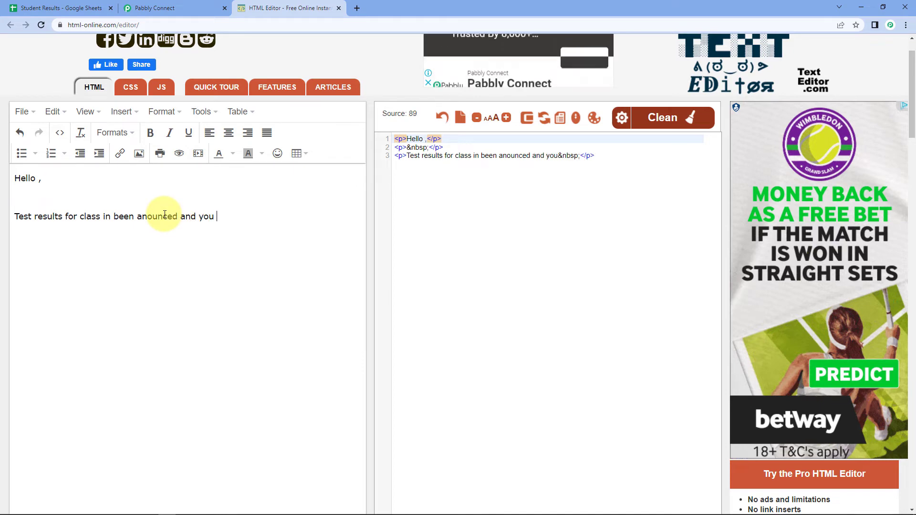
pyautogui.write('have scored %')
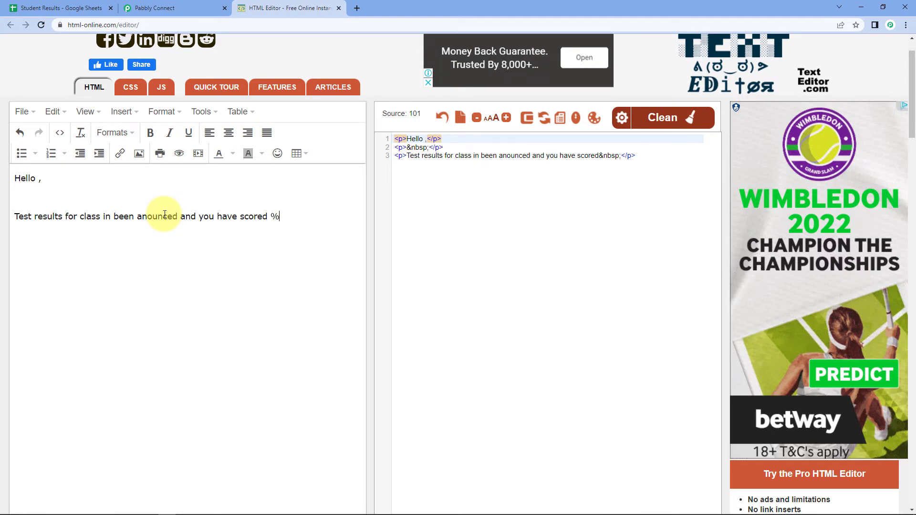
pyautogui.press('BackSpace')
pyautogui.write('.')
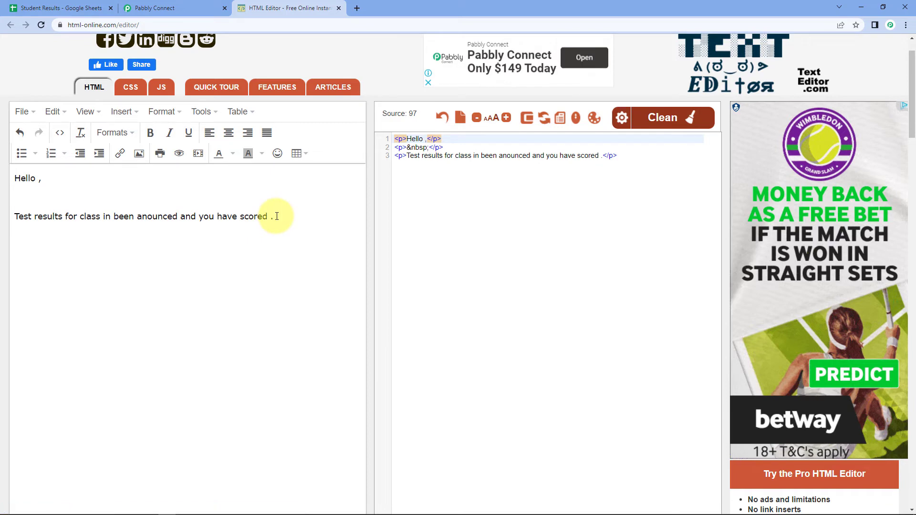
# Add the Congratulations!!, Thank You and Regards lines, then select the entire HTML source
pyautogui.press('Return')
pyautogui.press('Return')
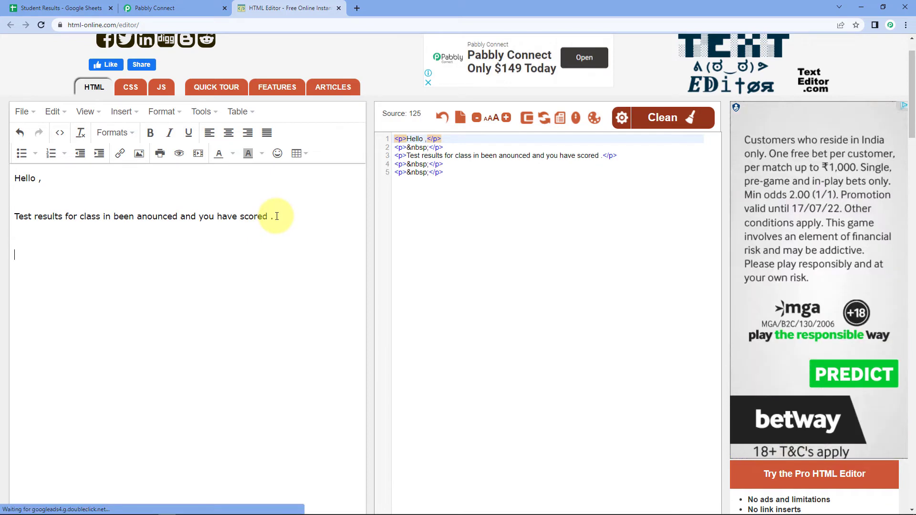
pyautogui.write('Cong')
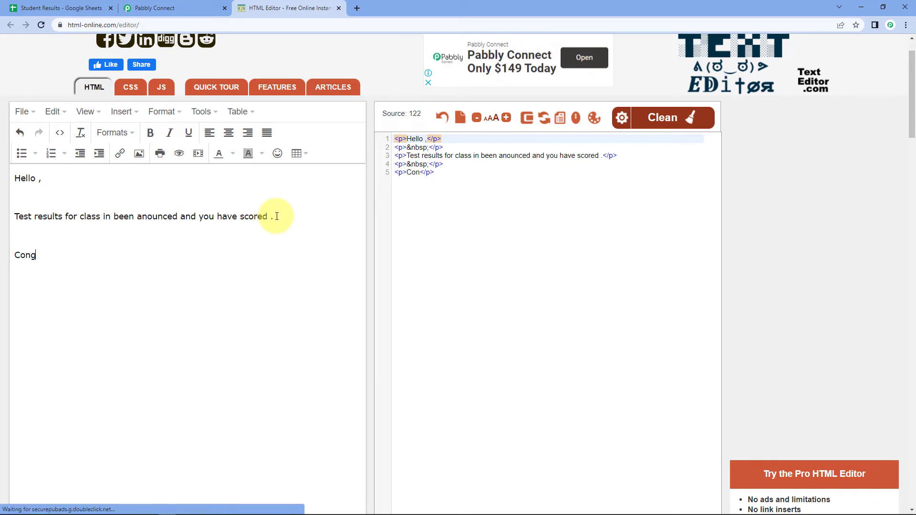
pyautogui.write('ratulations!!')
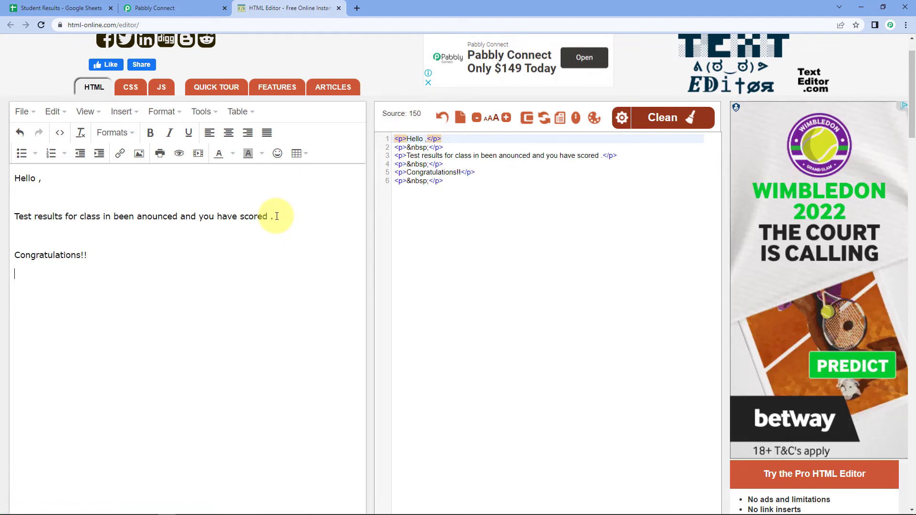
pyautogui.press('Return')
pyautogui.write('Thank Y')
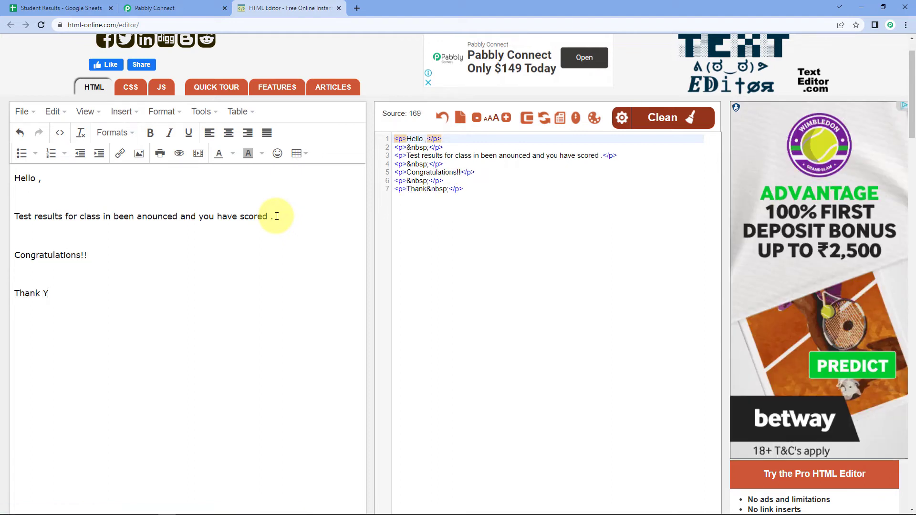
pyautogui.write('ou')
pyautogui.press('Return')
pyautogui.write('Regards')
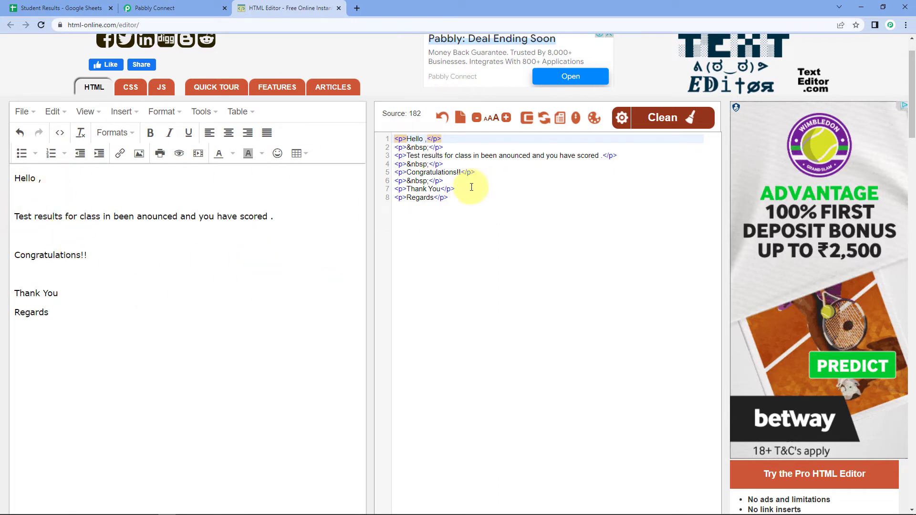
pyautogui.click(448, 198)
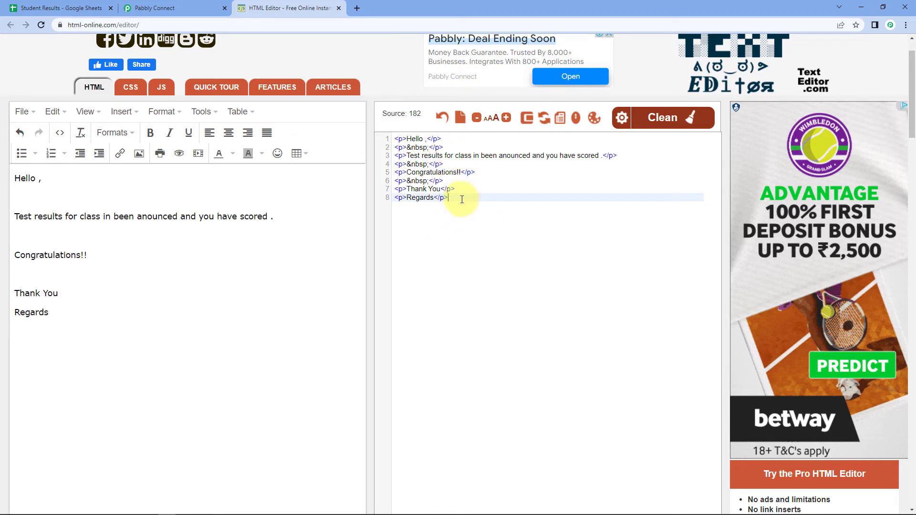
pyautogui.moveTo(461, 200); pyautogui.dragTo(399, 137)
pyautogui.hotkey('ctrl', 'c')
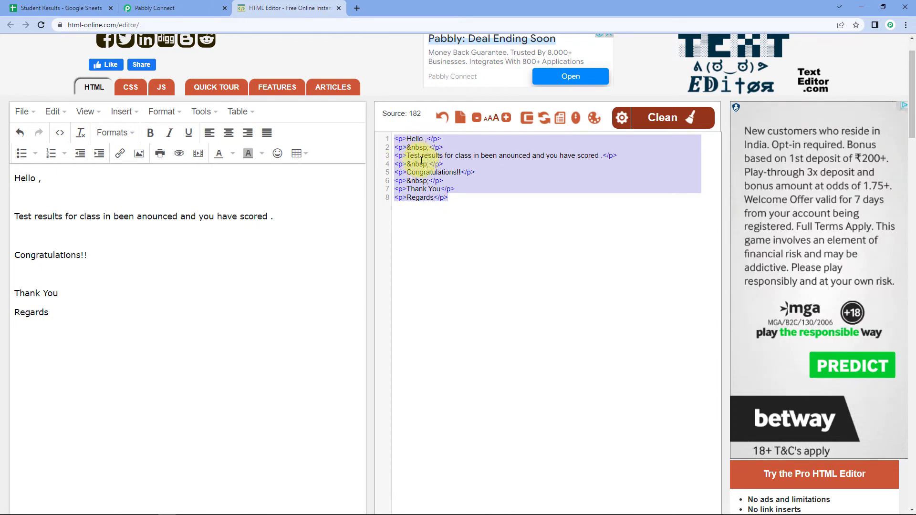
# Paste the HTML results email into Pabbly Connect's Email Content field
pyautogui.click(158, 8)
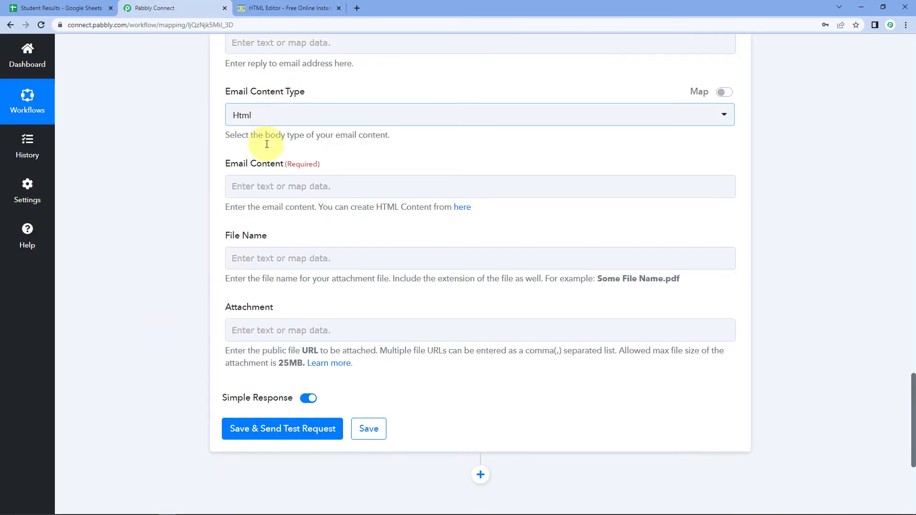
pyautogui.click(262, 185)
pyautogui.rightClick(258, 189)
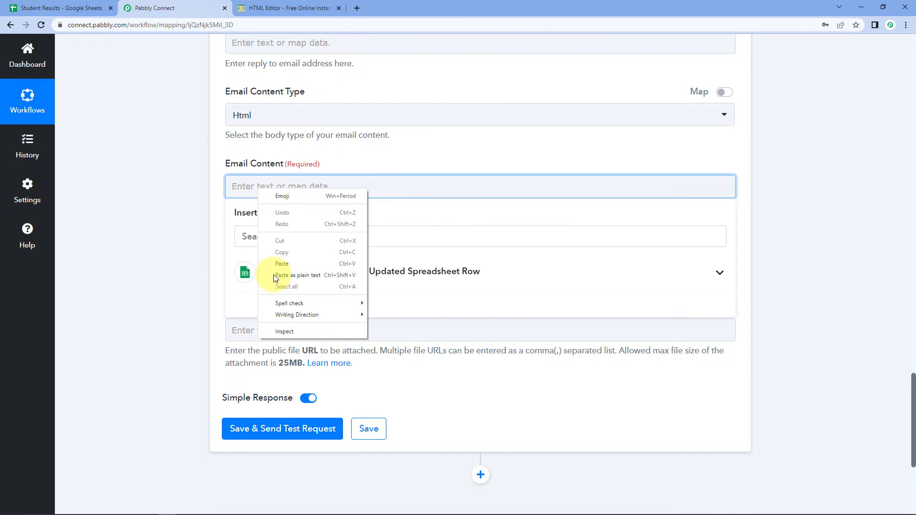
pyautogui.click(295, 263)
# Place the cursor after Hello and bring up the previous-step data panel
pyautogui.click(168, 190)
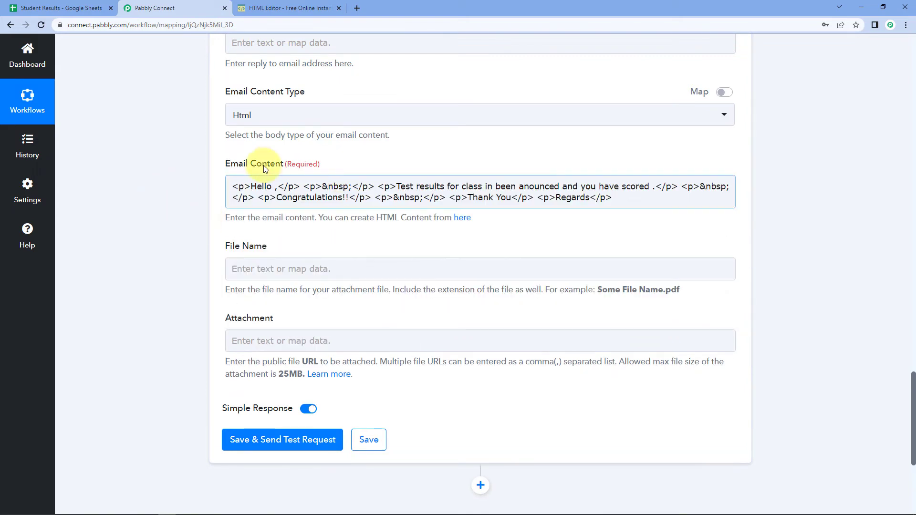
pyautogui.click(333, 184)
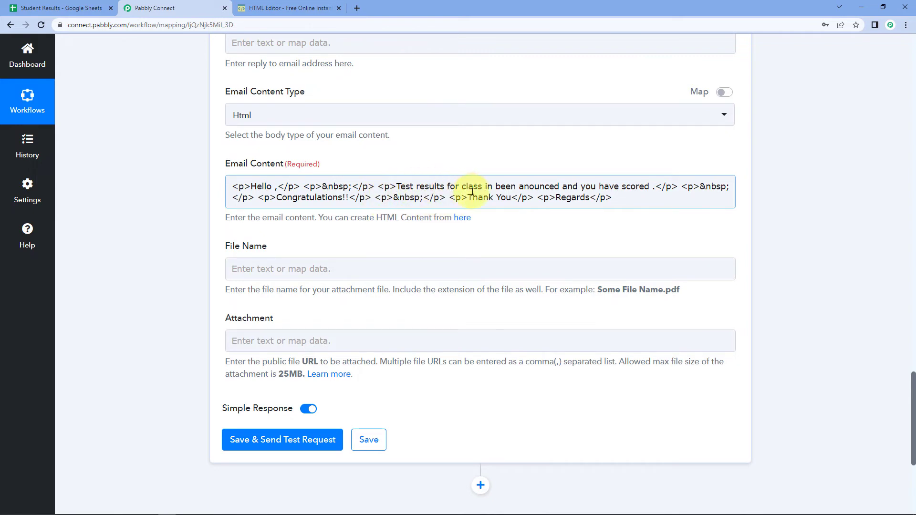
pyautogui.click(302, 187)
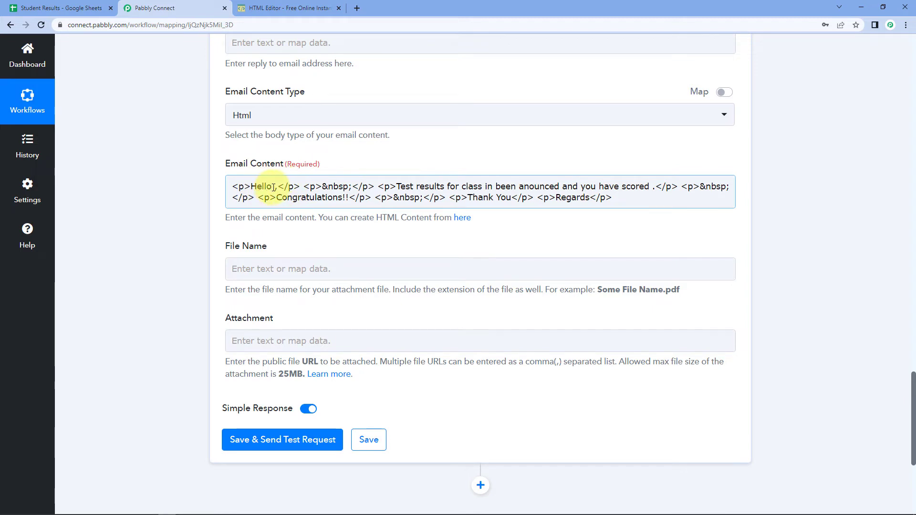
pyautogui.click(275, 187)
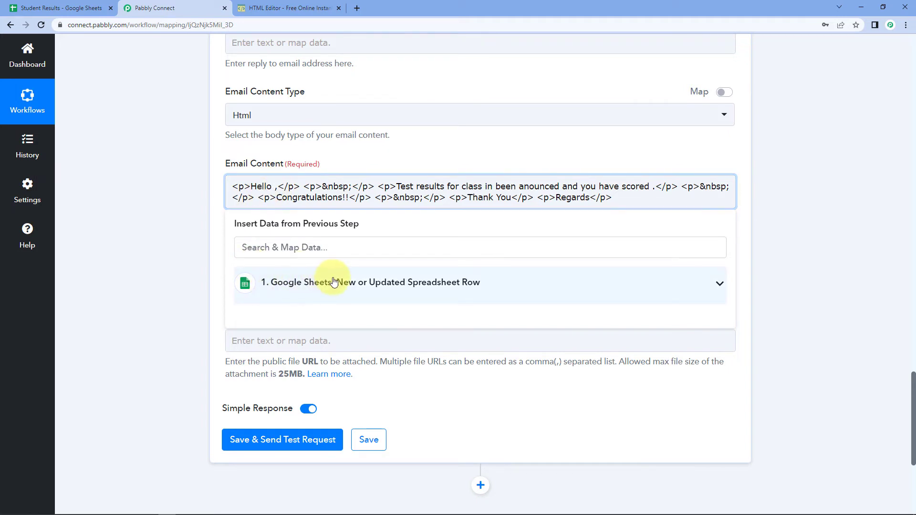
# Map the sheet's Name after Hello, Class after 'class', and Percent after 'scored'
pyautogui.click(376, 282)
pyautogui.scroll(-1, 186, 282)
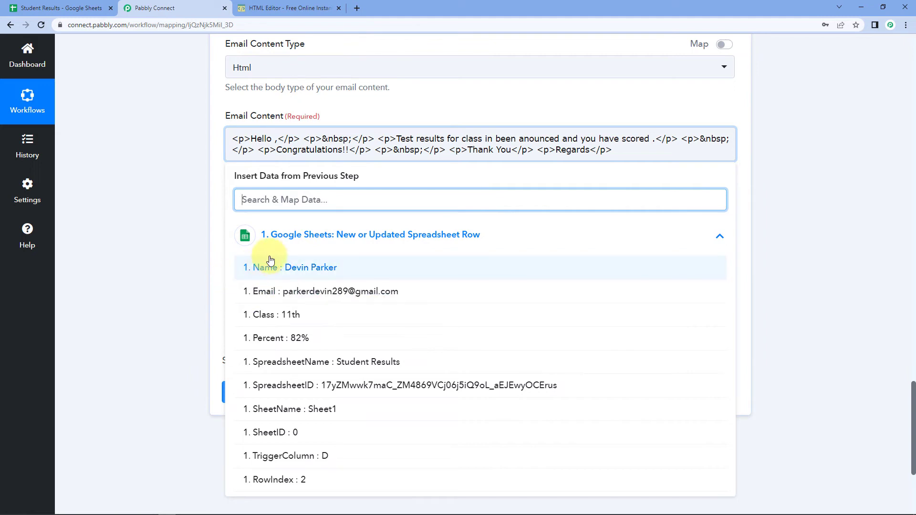
pyautogui.click(332, 269)
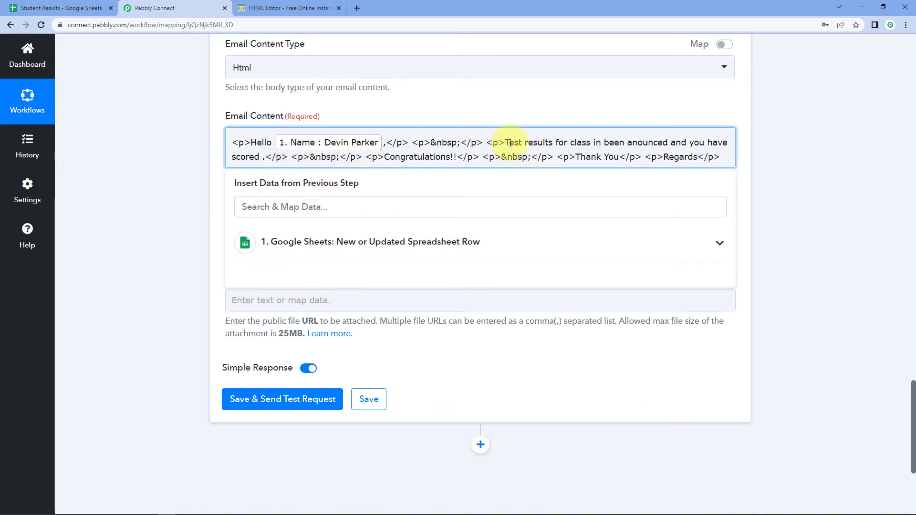
pyautogui.click(590, 143)
pyautogui.click(430, 253)
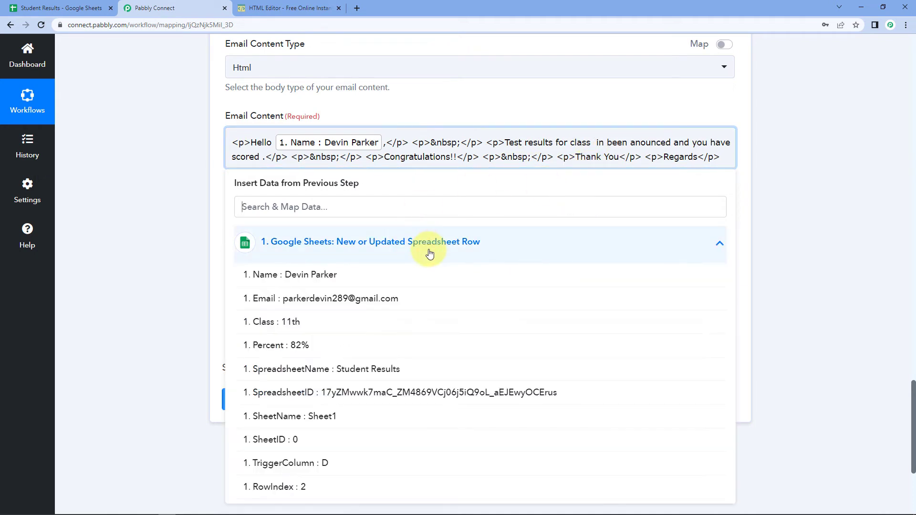
pyautogui.click(288, 323)
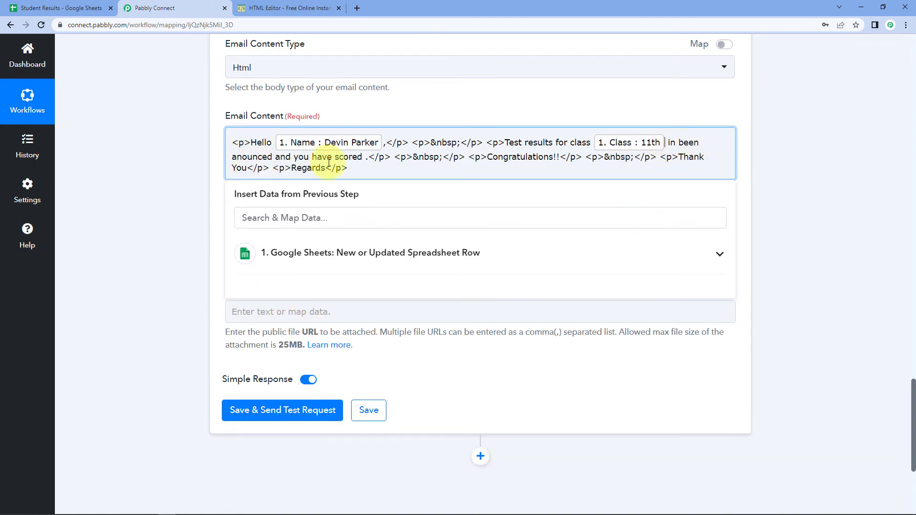
pyautogui.click(362, 156)
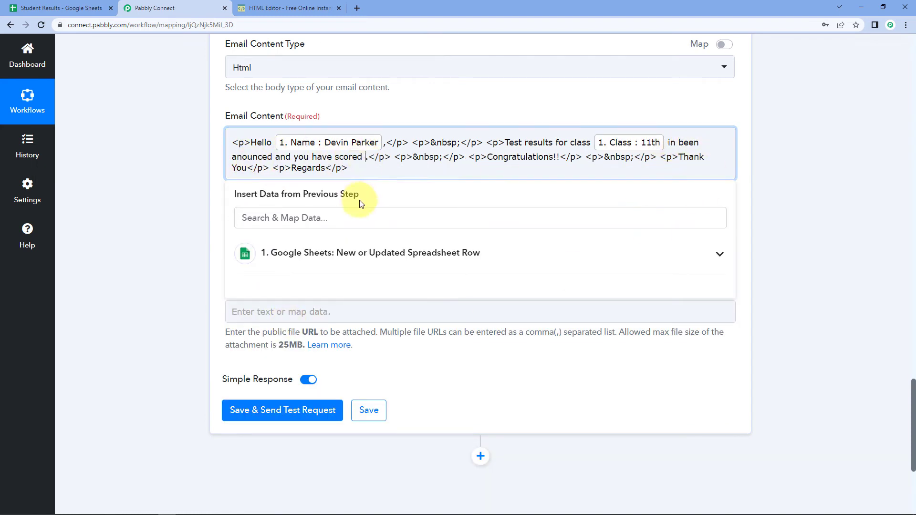
pyautogui.click(260, 262)
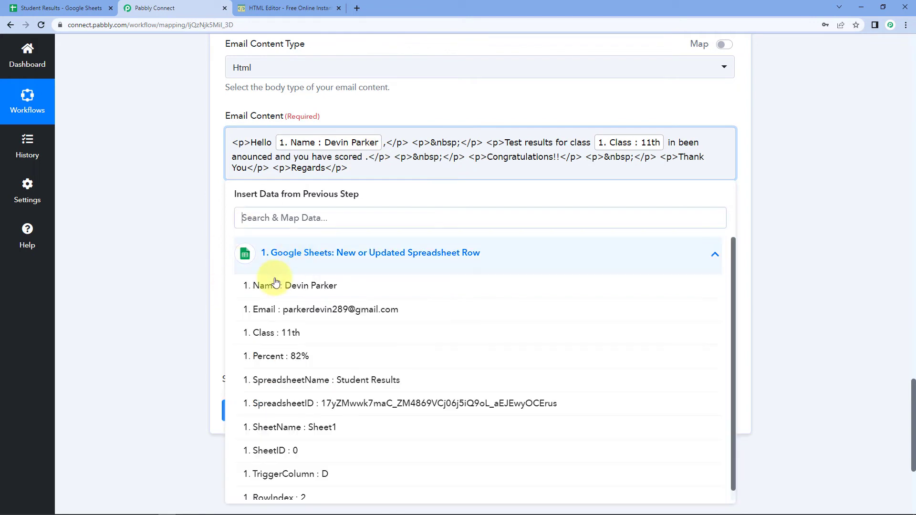
pyautogui.click(273, 358)
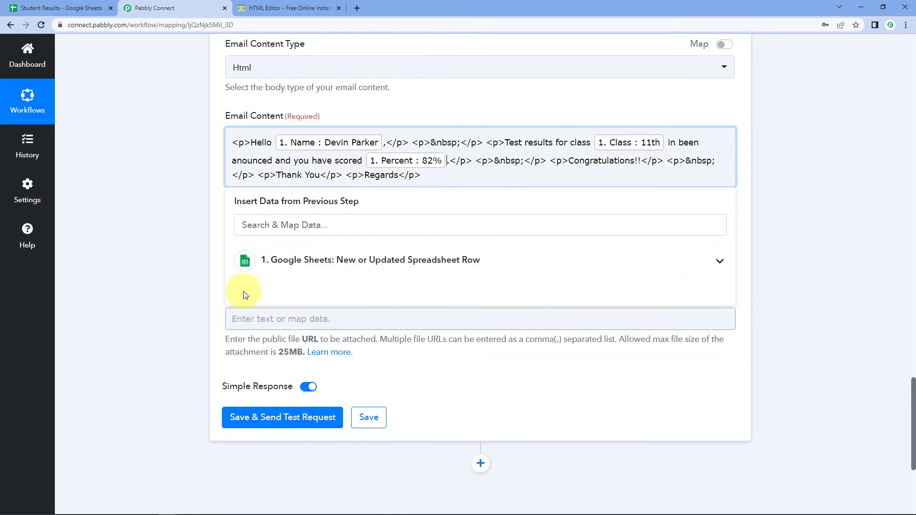
pyautogui.click(164, 210)
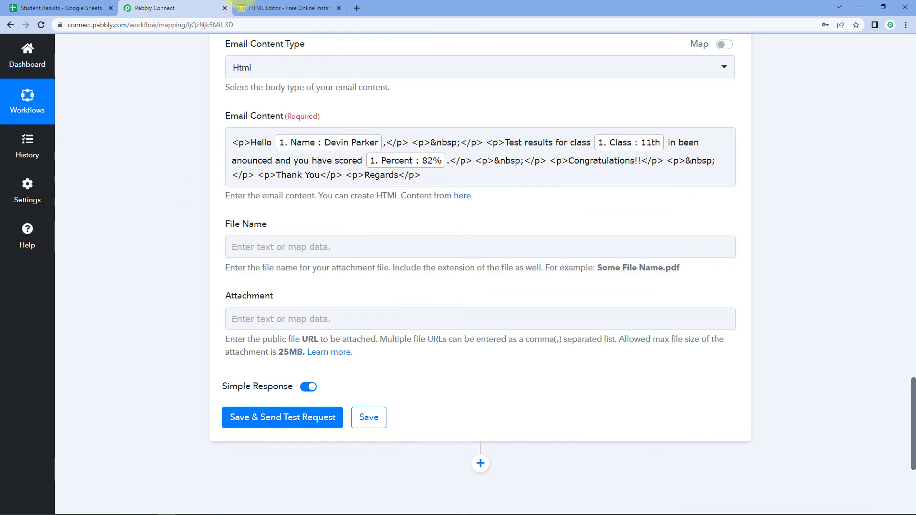
pyautogui.click(286, 8)
pyautogui.click(469, 215)
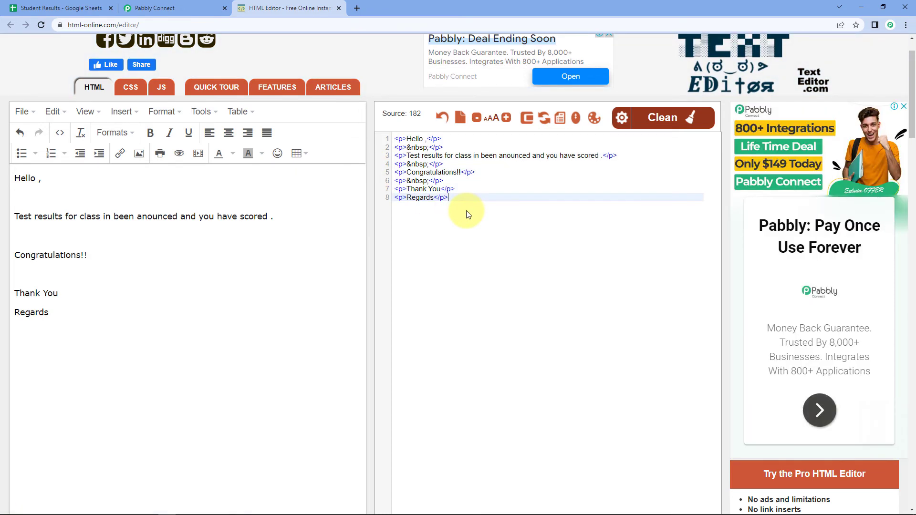
pyautogui.click(157, 8)
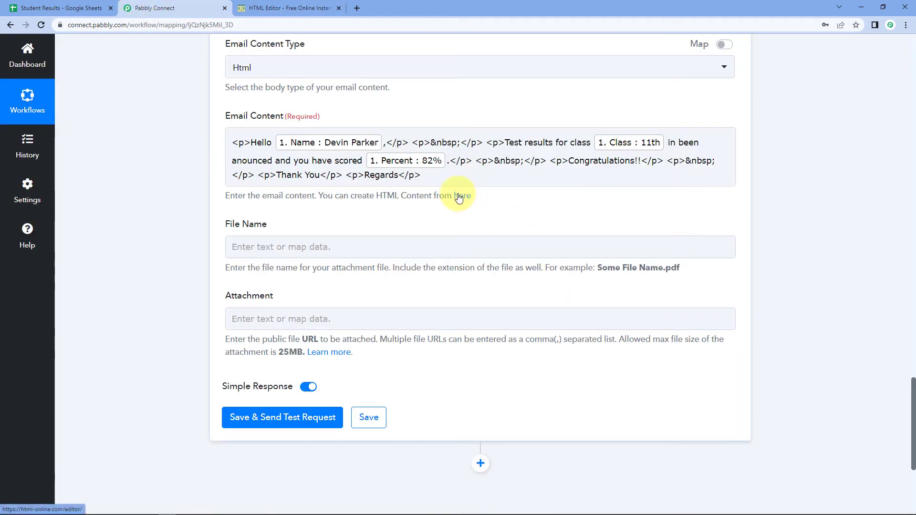
pyautogui.click(288, 8)
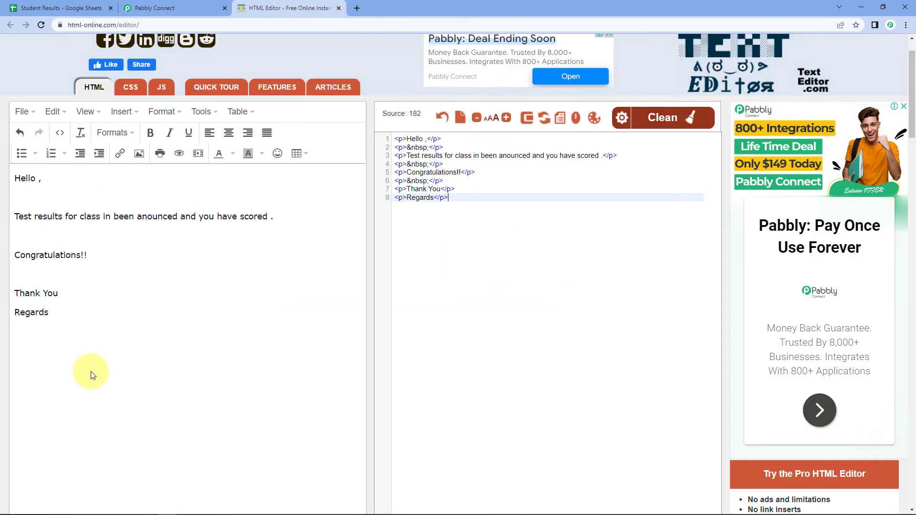
pyautogui.moveTo(59, 318); pyautogui.dragTo(32, 216)
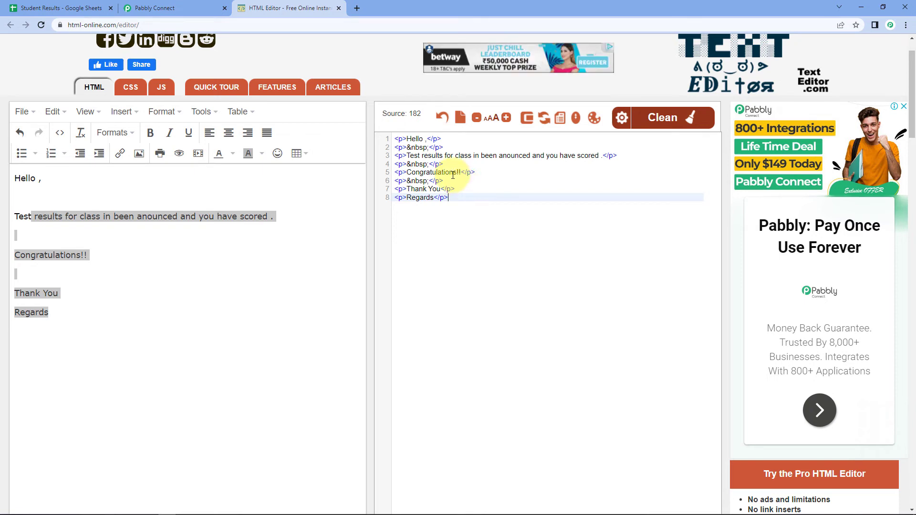
pyautogui.click(152, 9)
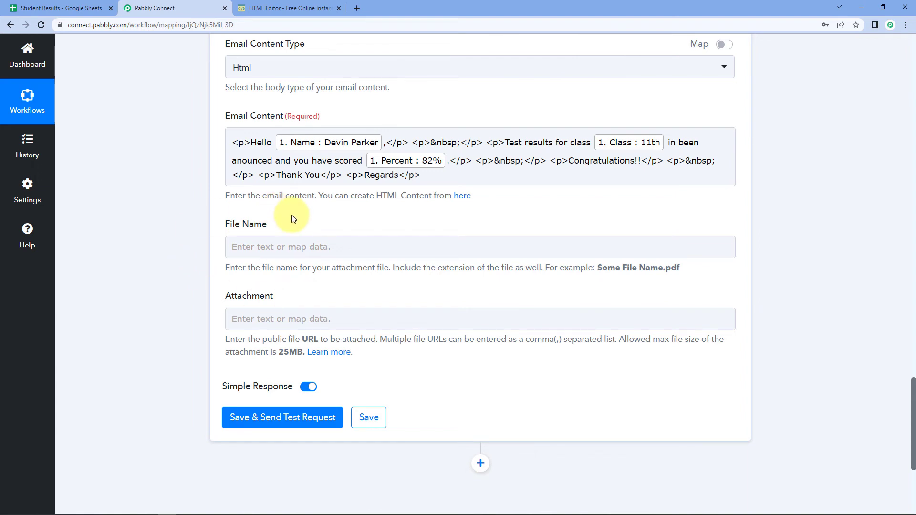
# Save and send a test request, then review the response showing status sent
pyautogui.click(287, 423)
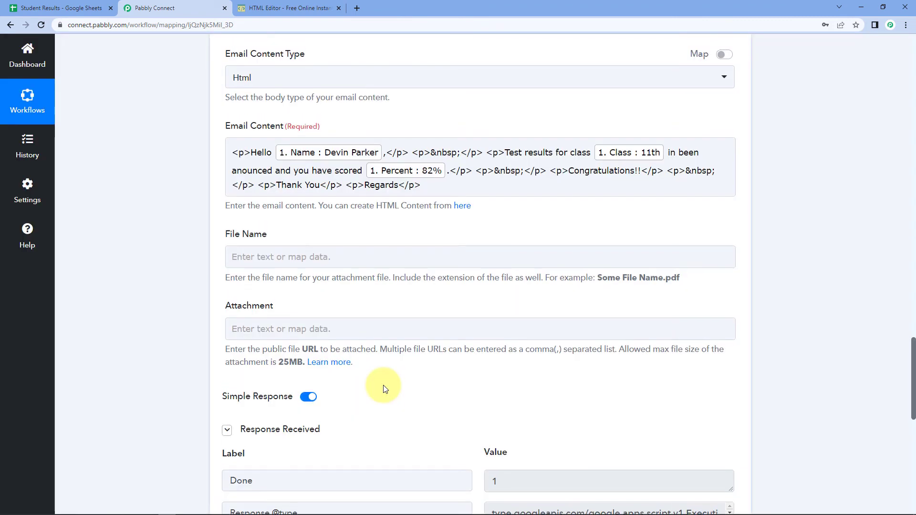
pyautogui.scroll(-1, 386, 388)
pyautogui.scroll(-2, 385, 389)
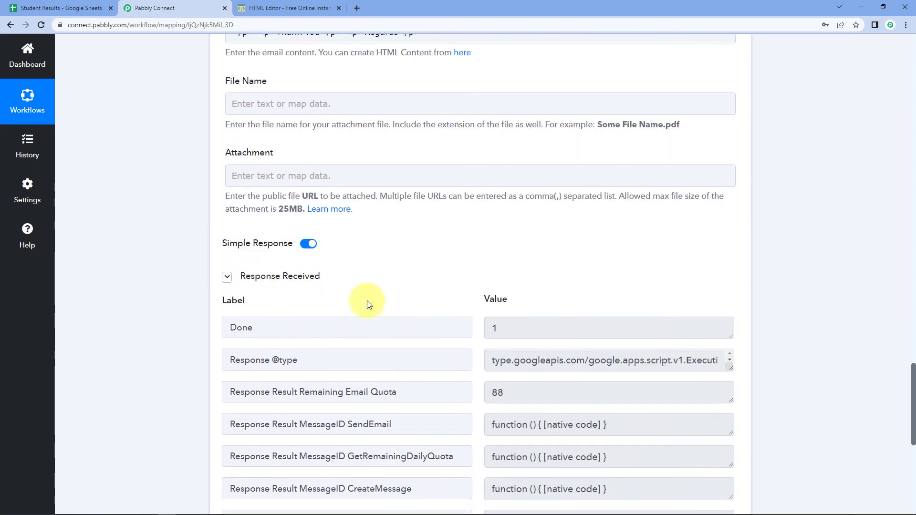
pyautogui.scroll(-1, 454, 264)
pyautogui.scroll(-4, 454, 264)
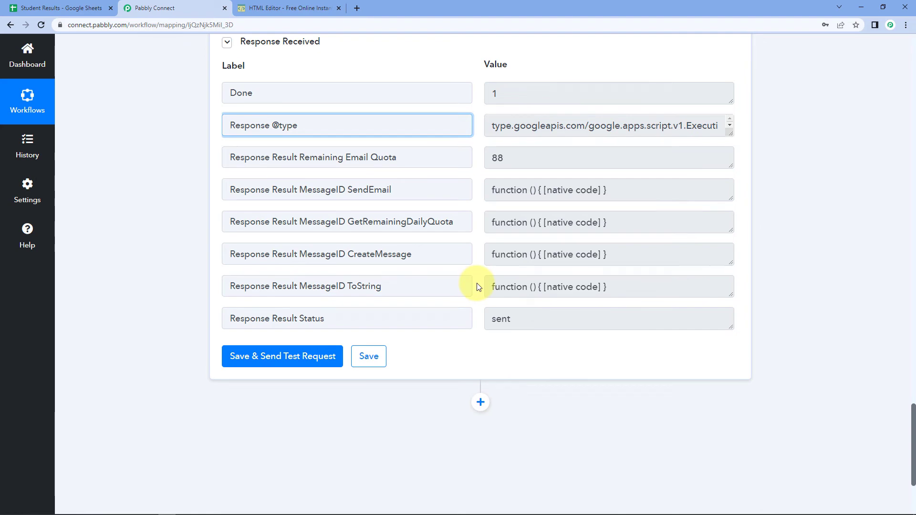
pyautogui.scroll(15, 479, 287)
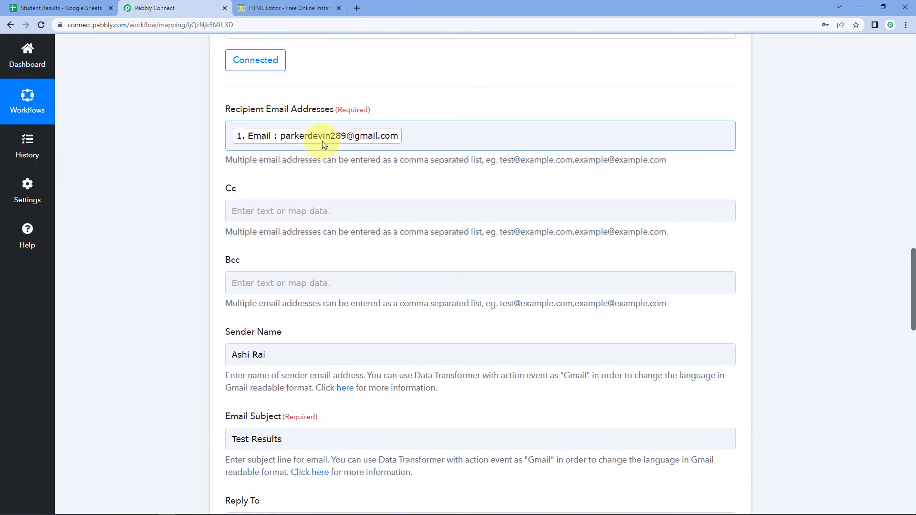
# Open the student's Gmail inbox in a new tab via the Google account switcher
pyautogui.click(357, 6)
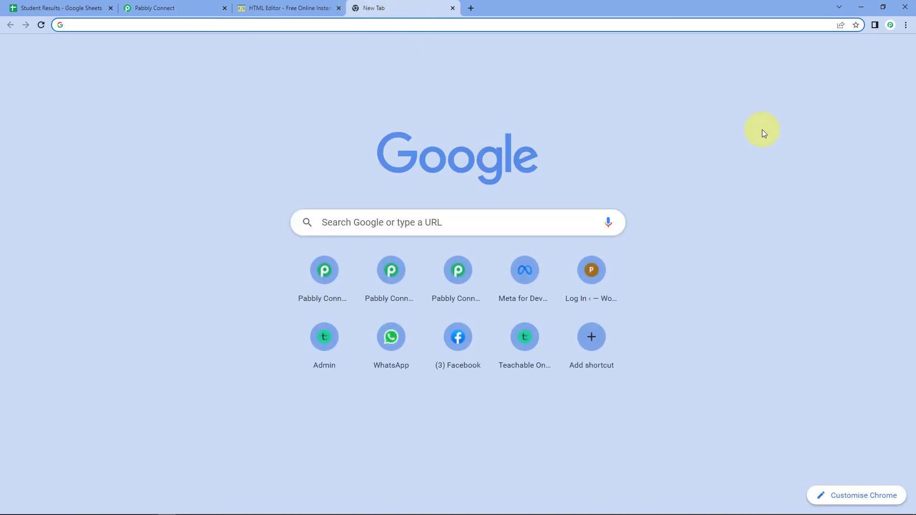
pyautogui.click(896, 53)
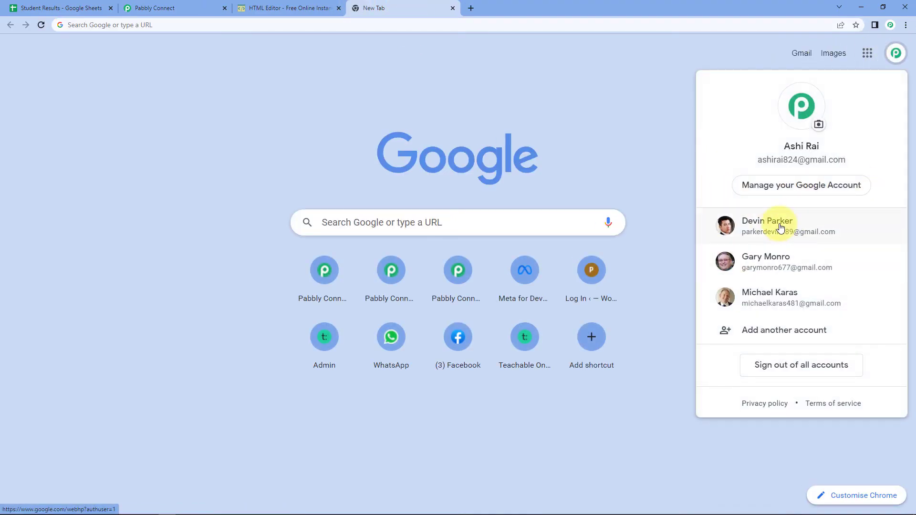
pyautogui.click(769, 228)
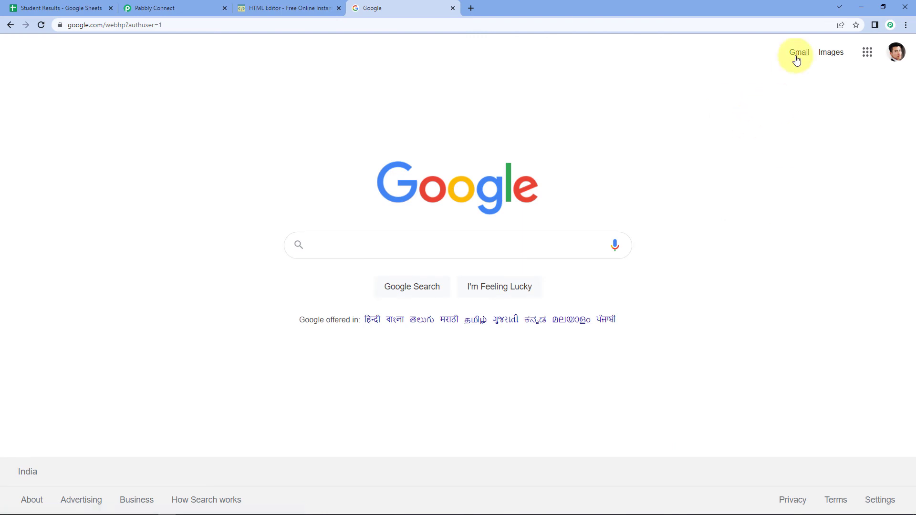
pyautogui.click(799, 53)
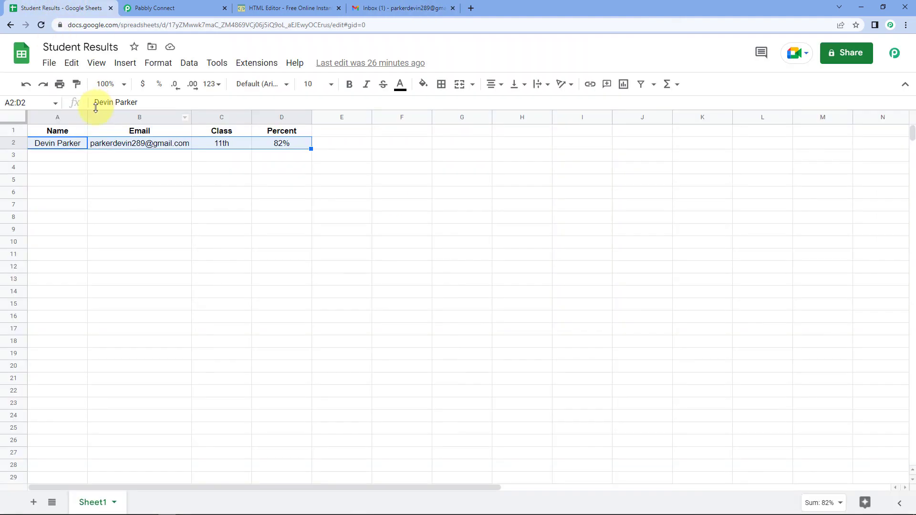
pyautogui.click(376, 8)
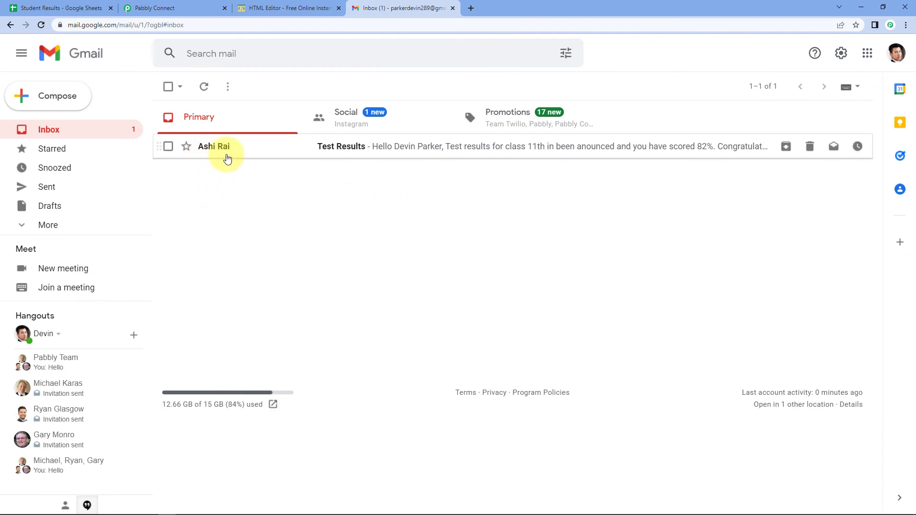
# Review the email action form's mapped sender name in Pabbly Connect
pyautogui.click(165, 8)
pyautogui.scroll(-10, 195, 258)
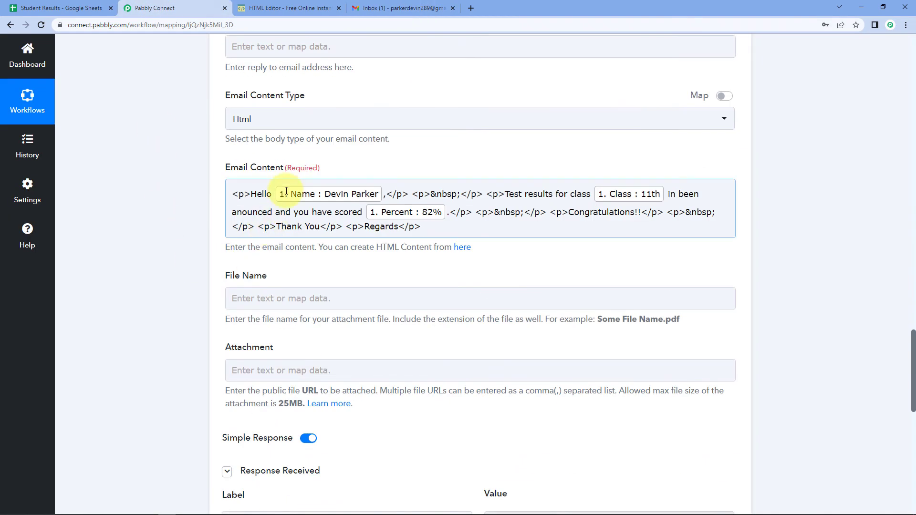
pyautogui.scroll(3, 262, 96)
pyautogui.scroll(5, 284, 142)
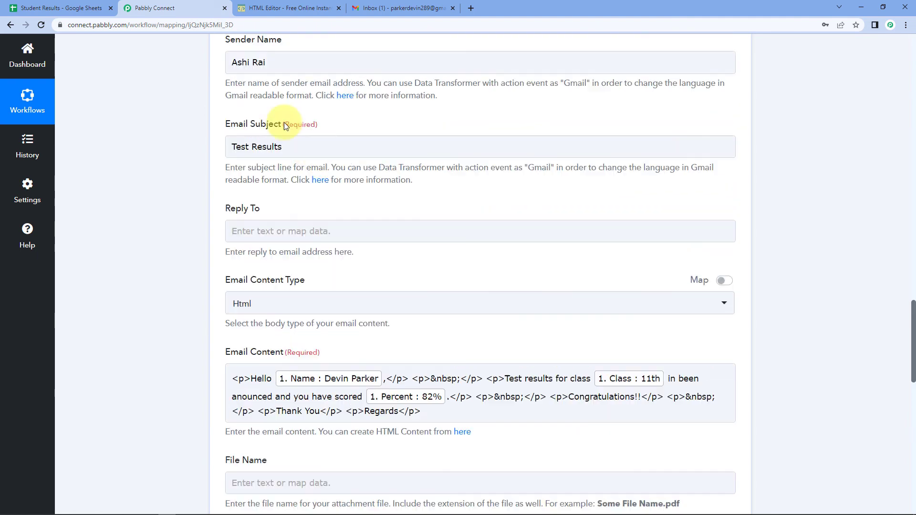
pyautogui.tripleClick(286, 261)
pyautogui.click(170, 267)
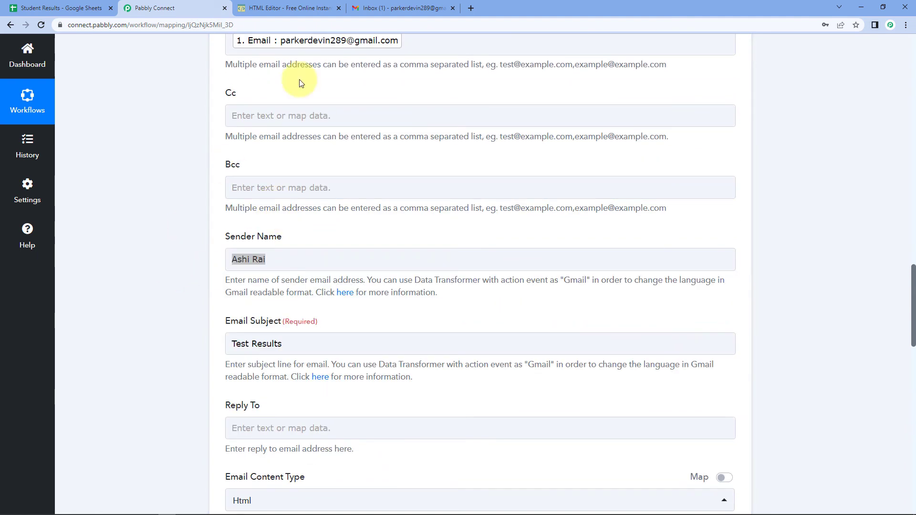
# Open the received Test Results email in Gmail, then bring up the HTML editor
pyautogui.click(363, 8)
pyautogui.click(381, 152)
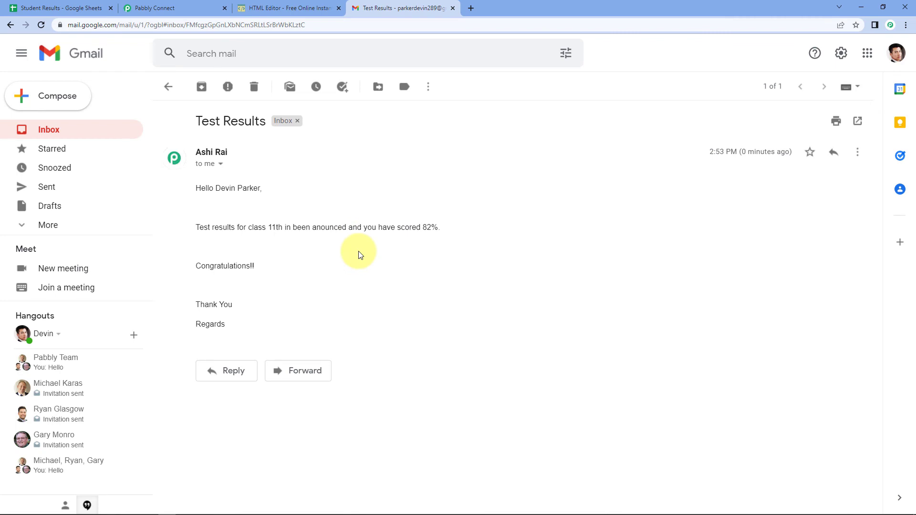
pyautogui.click(305, 8)
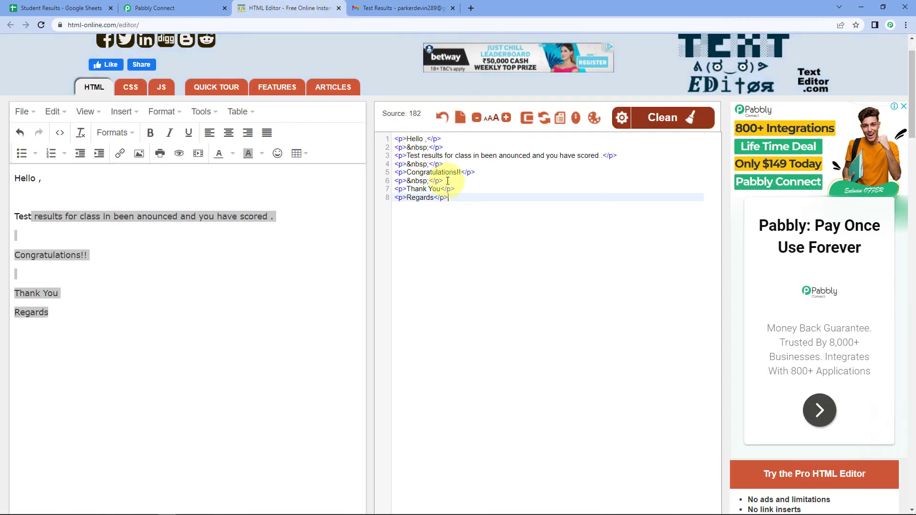
# Highlight all eight lines of the template's HTML source, then go back to Pabbly Connect
pyautogui.click(157, 195)
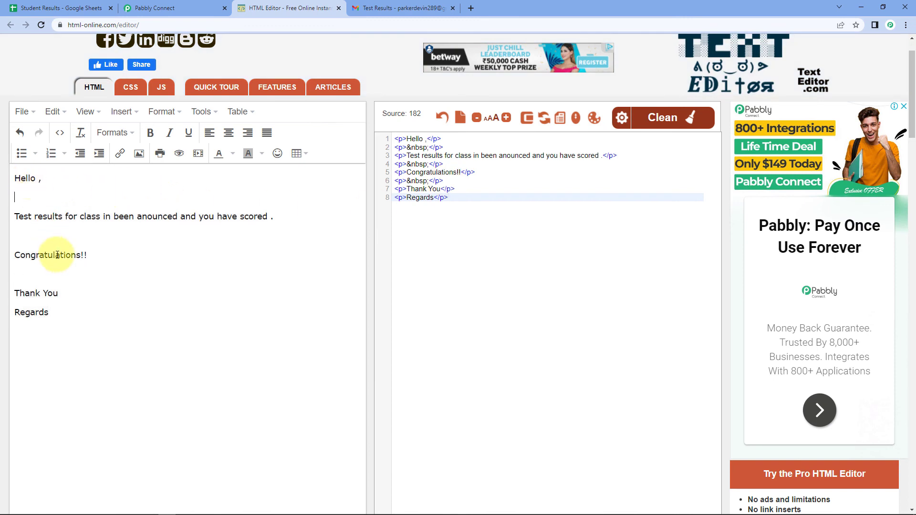
pyautogui.moveTo(467, 198); pyautogui.dragTo(394, 139)
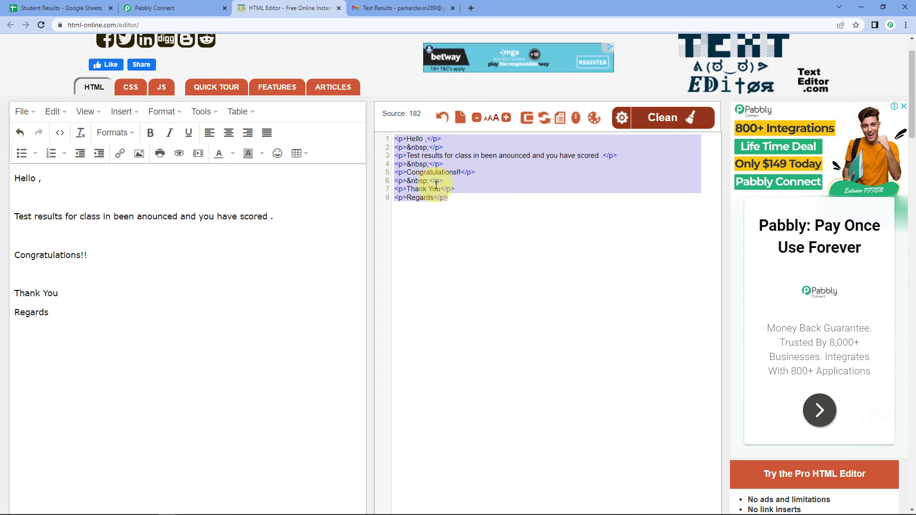
pyautogui.click(155, 8)
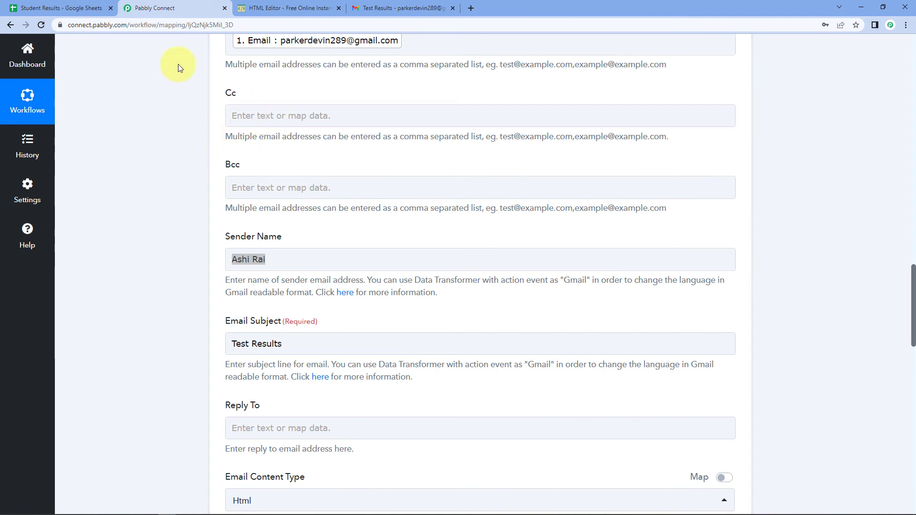
# Highlight the student's name, class 11th and 82% score in the received email
pyautogui.click(394, 5)
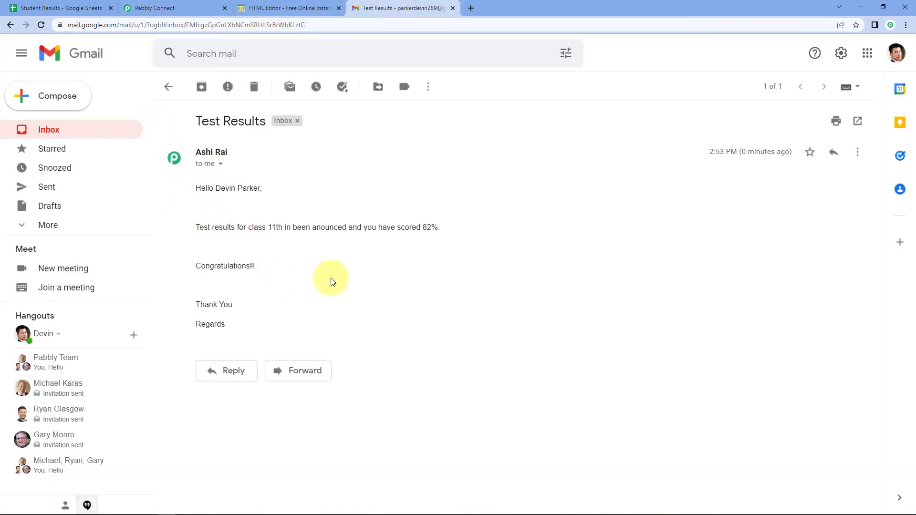
pyautogui.moveTo(216, 188); pyautogui.dragTo(259, 185)
pyautogui.moveTo(272, 227); pyautogui.dragTo(286, 227)
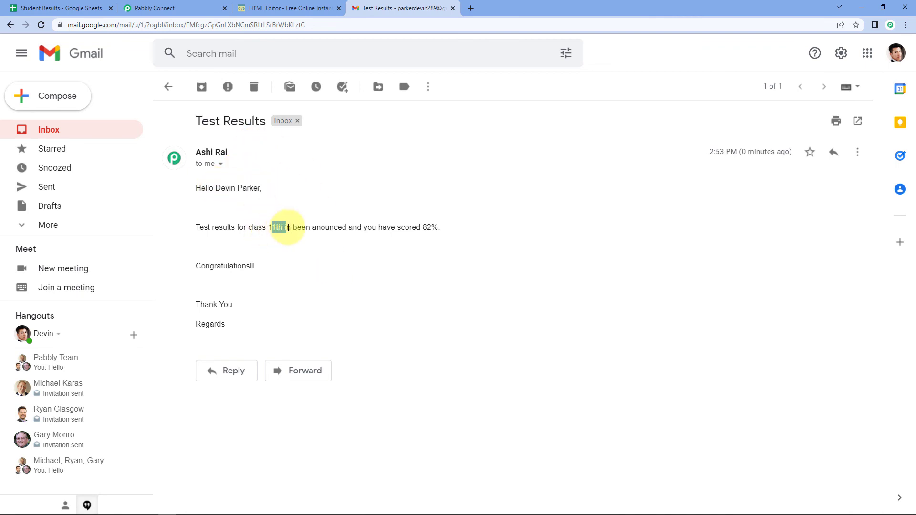
pyautogui.moveTo(439, 227); pyautogui.dragTo(421, 226)
pyautogui.click(368, 206)
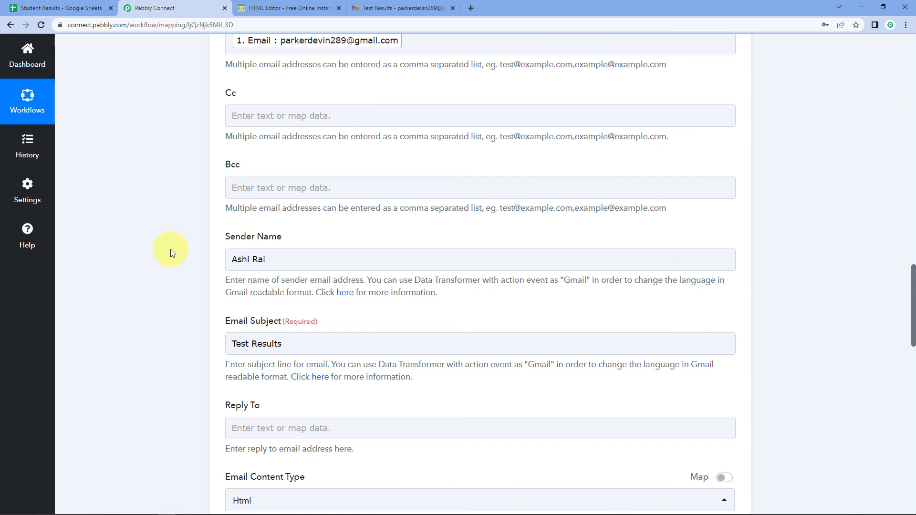
# Collapse the Google Sheets trigger step of the workflow
pyautogui.scroll(-2, 170, 249)
pyautogui.scroll(10, 170, 249)
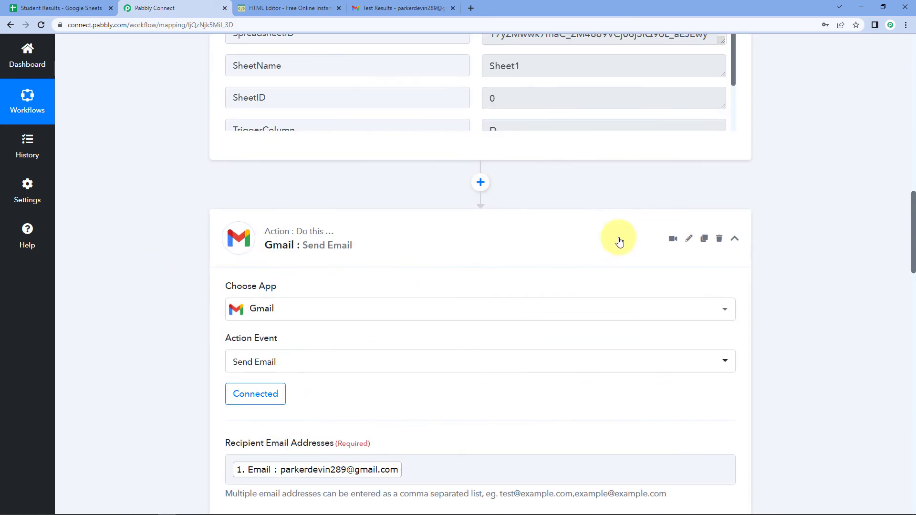
pyautogui.scroll(10, 766, 188)
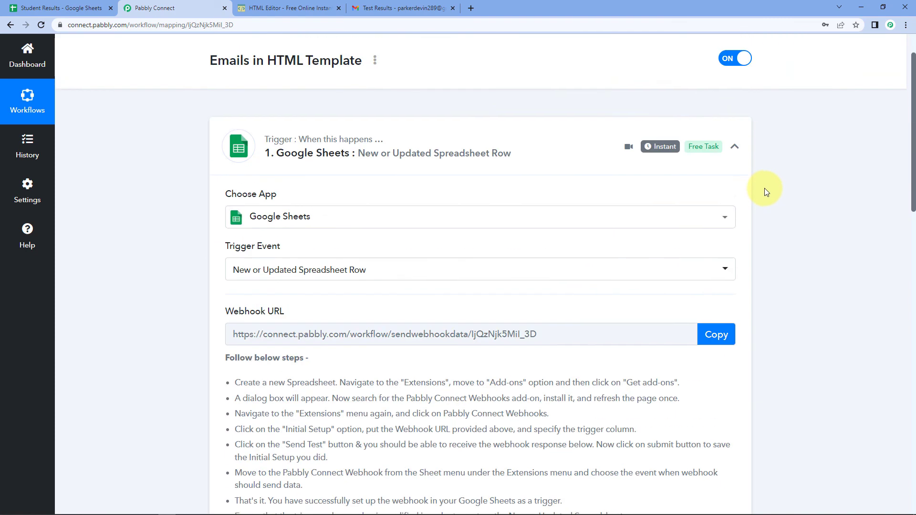
pyautogui.click(735, 147)
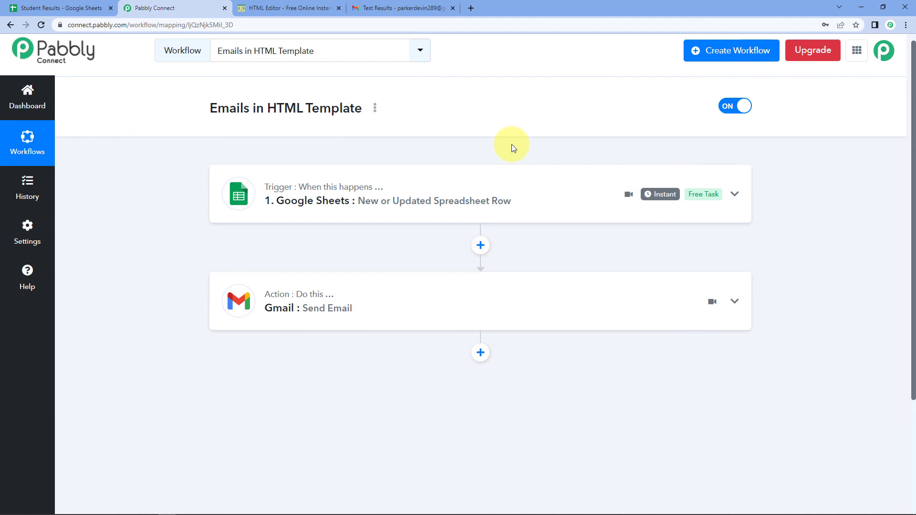
# Expand the Gmail Send Email action, review its mapped fields, then collapse it
pyautogui.click(405, 310)
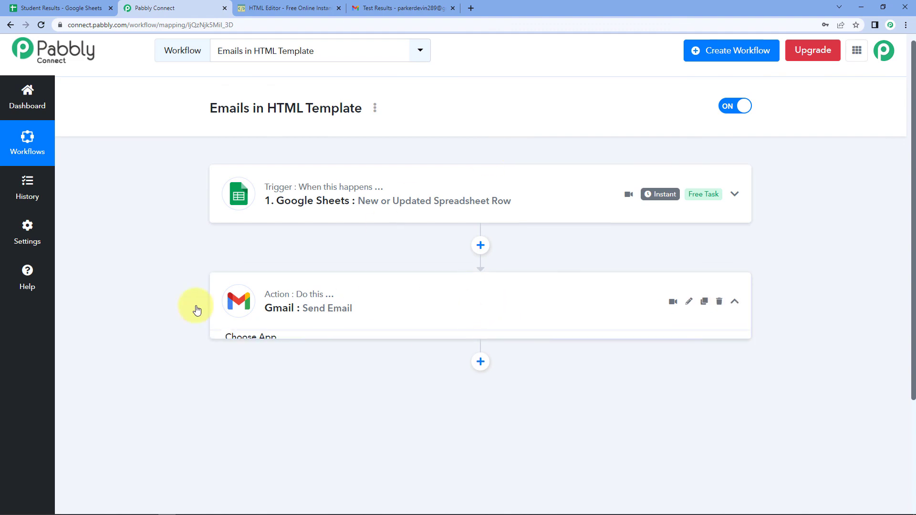
pyautogui.scroll(-10, 151, 306)
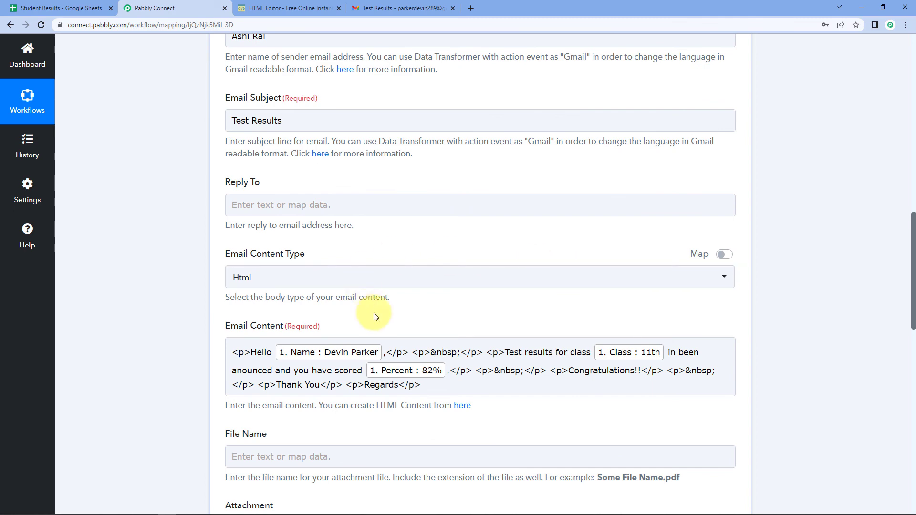
pyautogui.scroll(3, 484, 316)
pyautogui.scroll(-4, 485, 317)
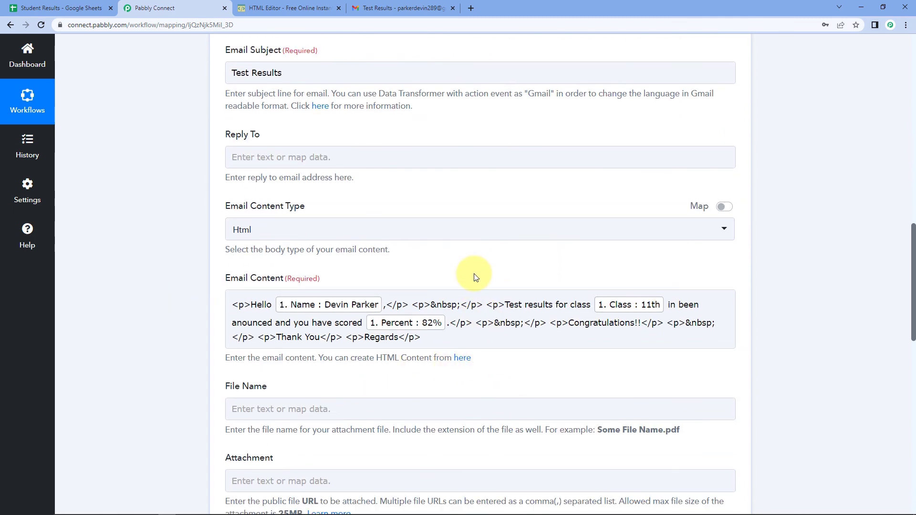
pyautogui.hotkey('ctrl', 'Tab')
pyautogui.hotkey('ctrl', 'shift', 'Tab')
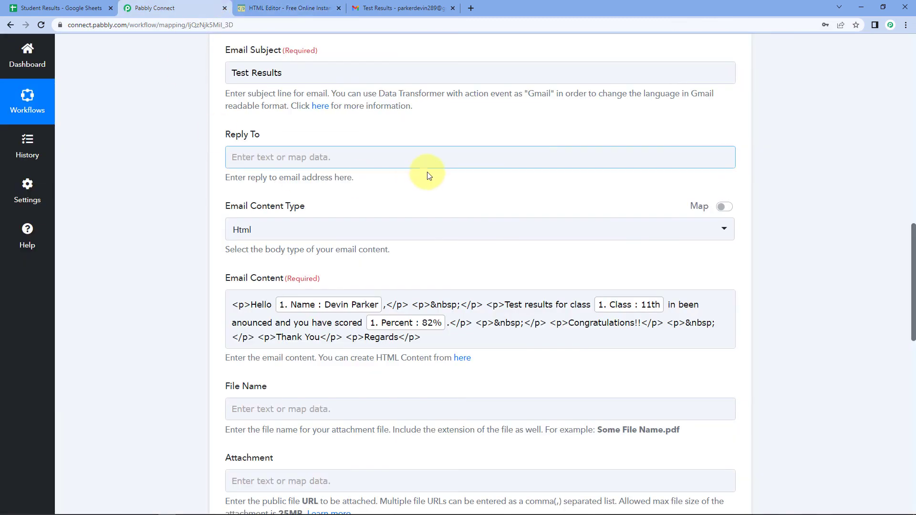
pyautogui.scroll(15, 429, 181)
pyautogui.click(734, 158)
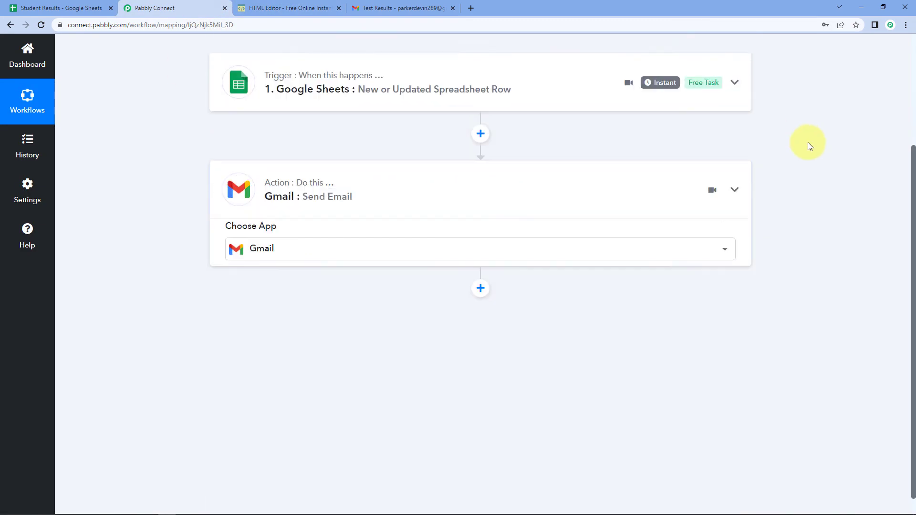
pyautogui.scroll(3, 810, 146)
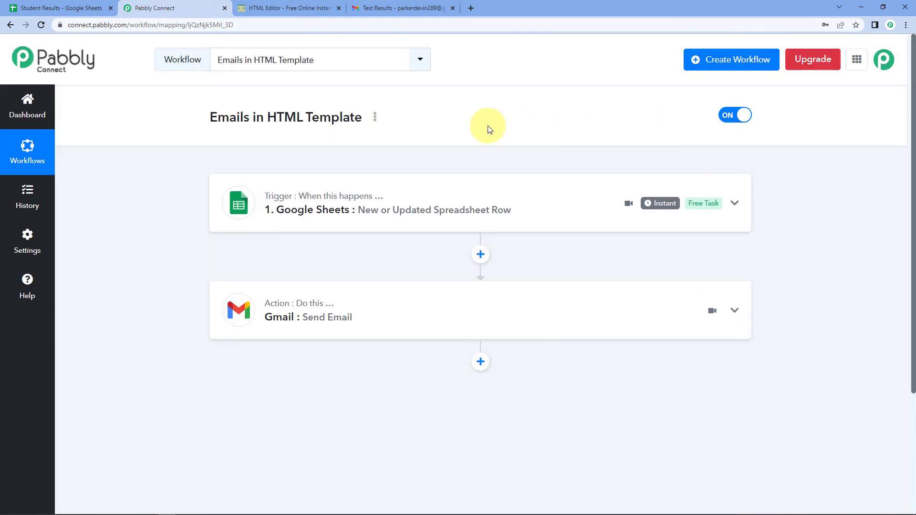